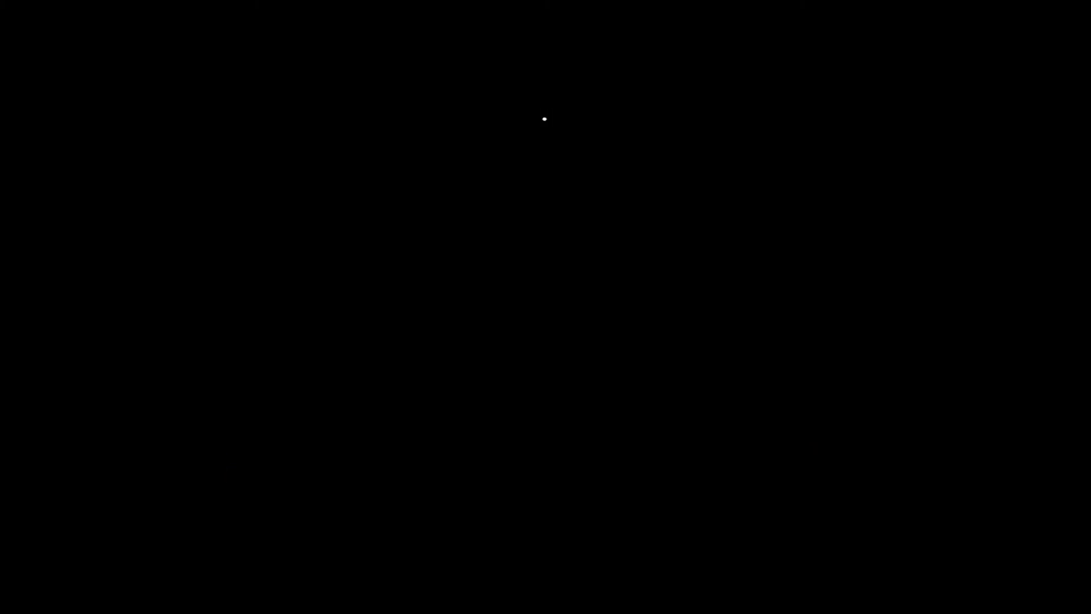
Add the remaining title letters 'YnKmr' and exit the MTEXT editor
type("YnK")
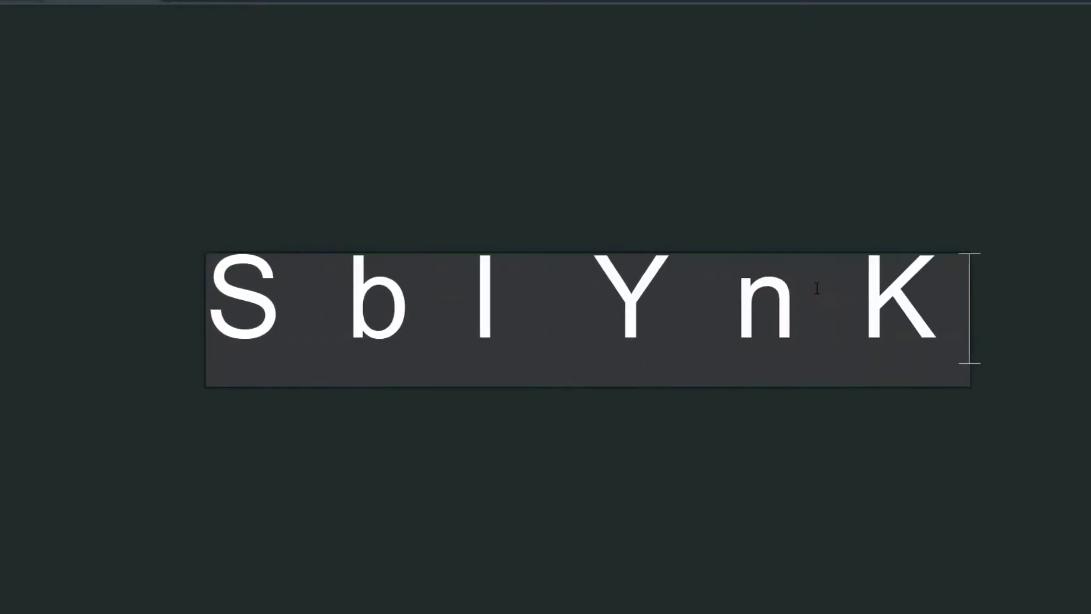
type("mr")
key("Escape")
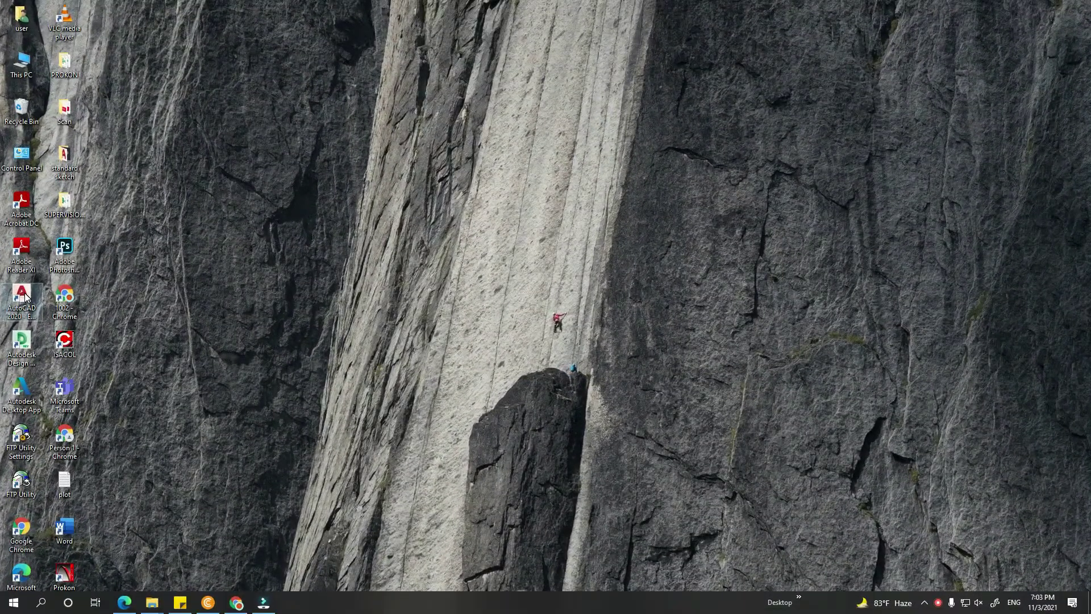
Launch AutoCAD 2020 from its desktop shortcut and let the Start page load
double_click(22, 296)
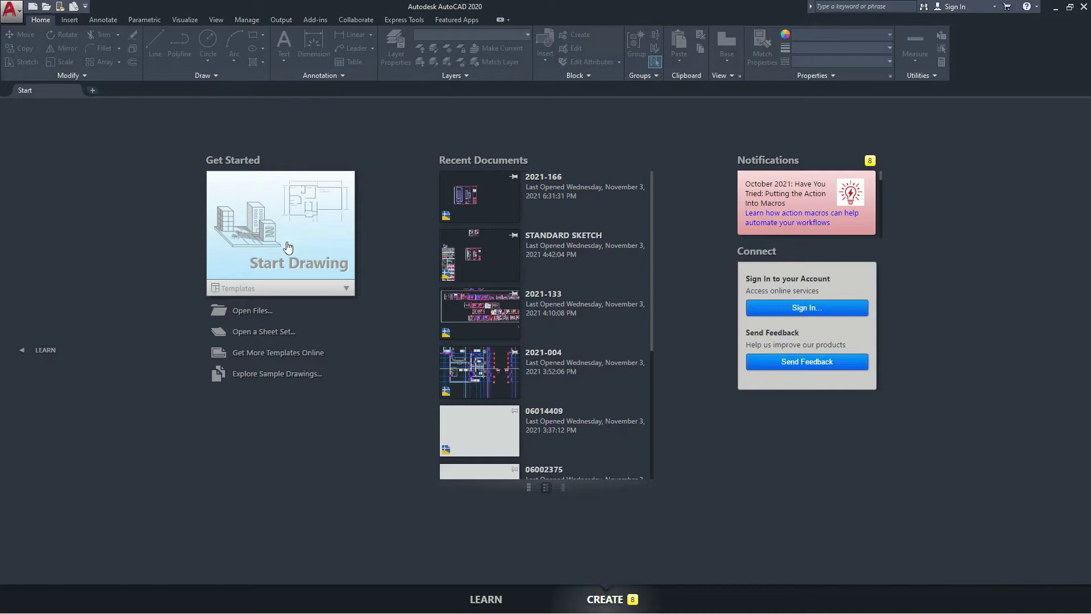
Create the blank Drawing1 using the Start Drawing tile
left_click(288, 247)
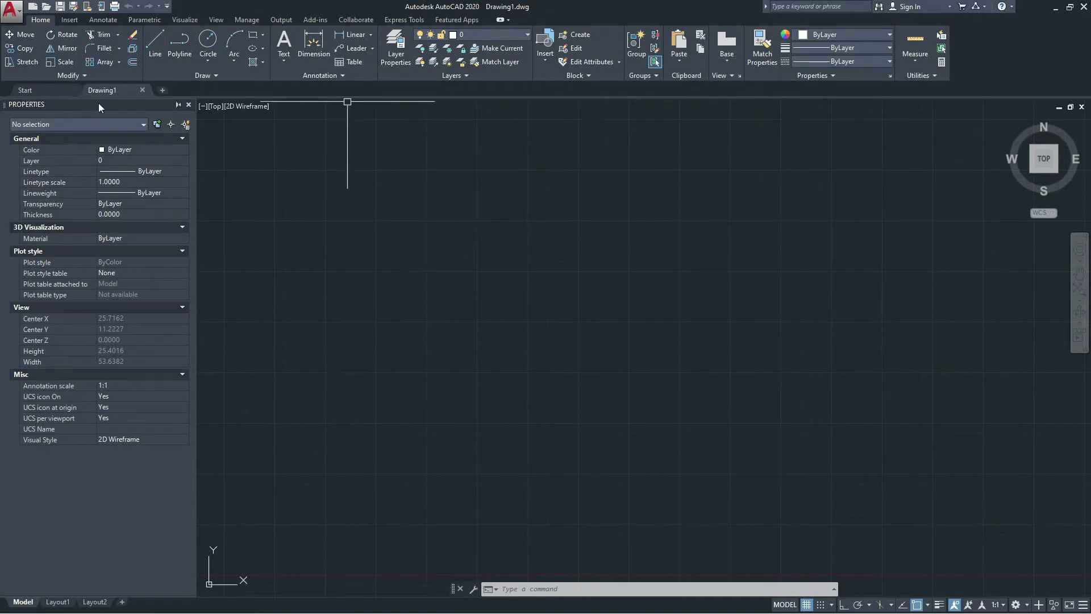
Close the Properties palette, then undo the last action
left_click(188, 105)
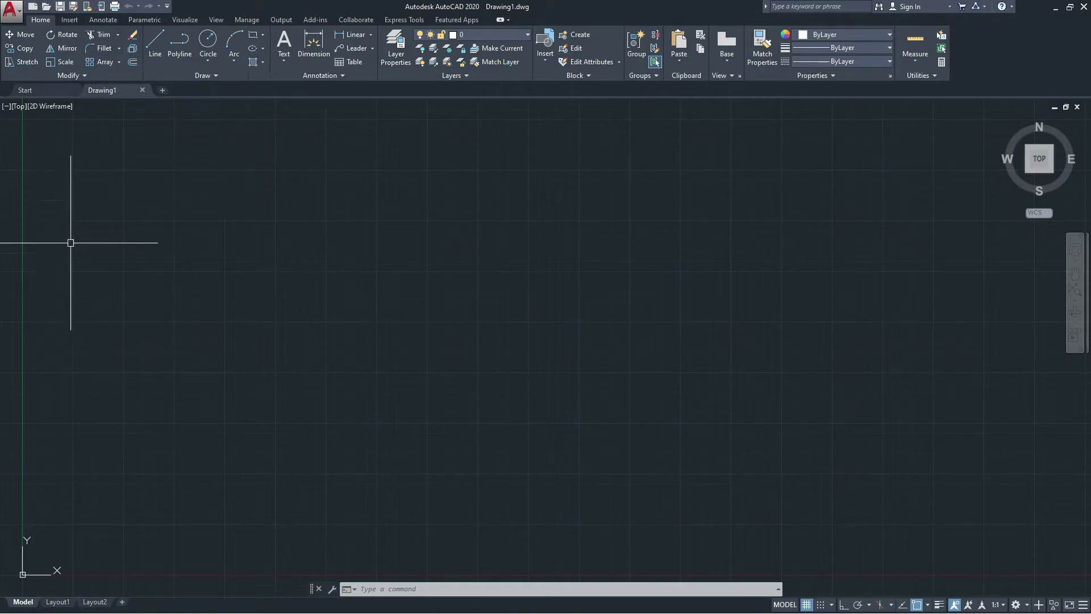
left_click(126, 6)
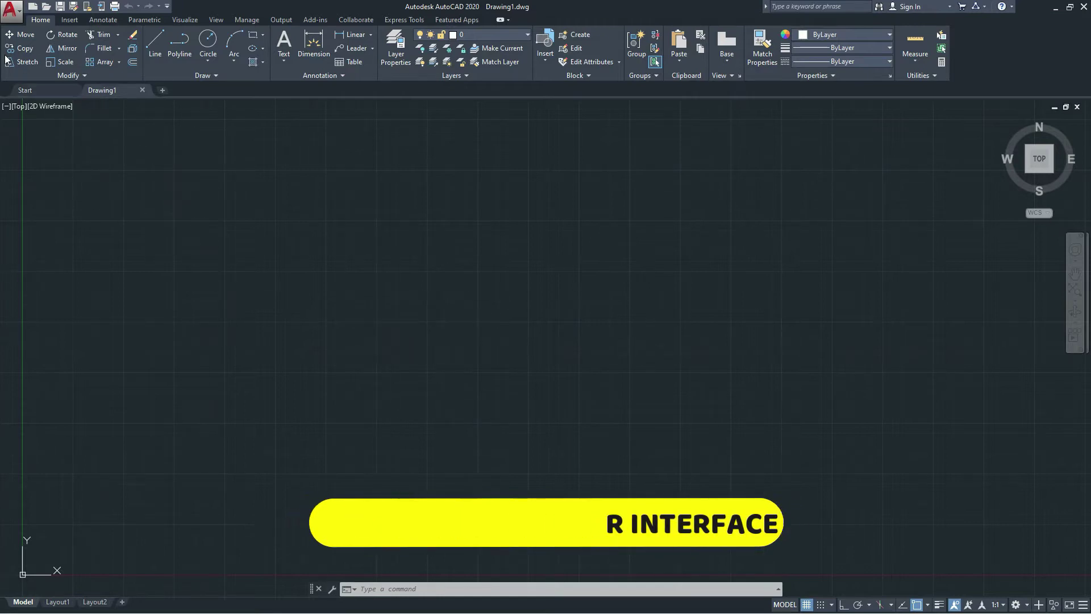
Show the Application Menu listing recent files like 2021-166.dwg and STANDARD SKETCH.dwg
left_click(17, 10)
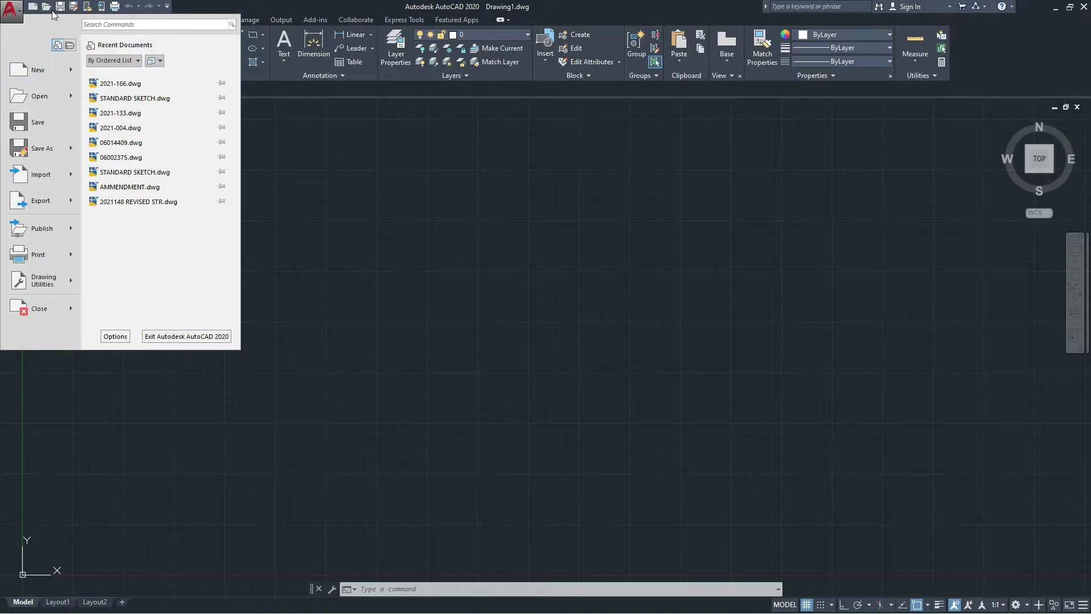
Dismiss the Application Menu to return to the empty Drawing1 model space
left_click(16, 10)
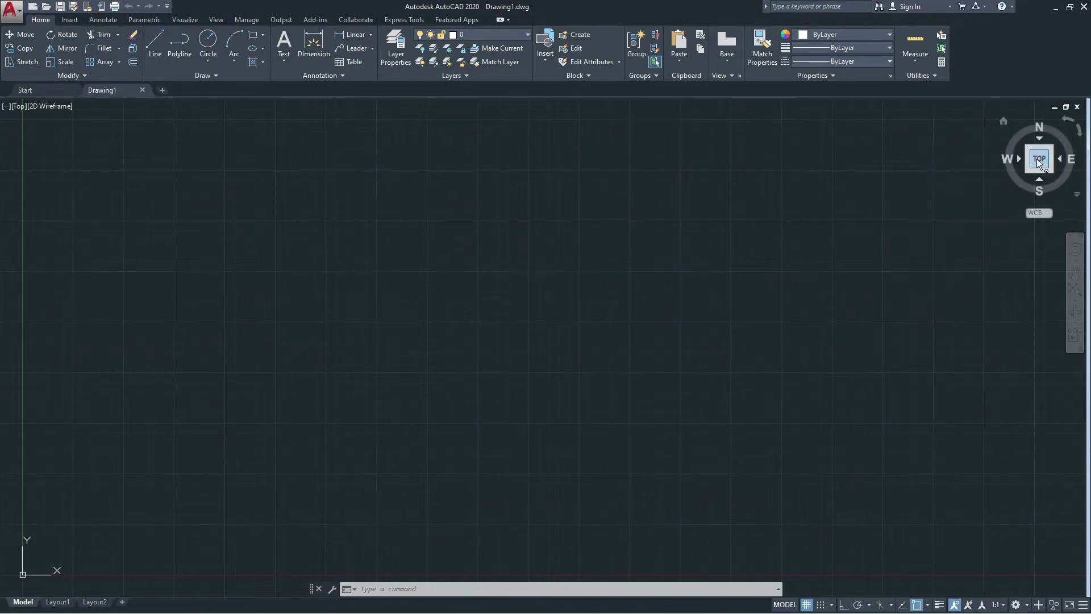
Rotate the ViewCube through Back, Right, Top and Front views, ending on Top
mouse_move(1040, 145)
left_click(1039, 139)
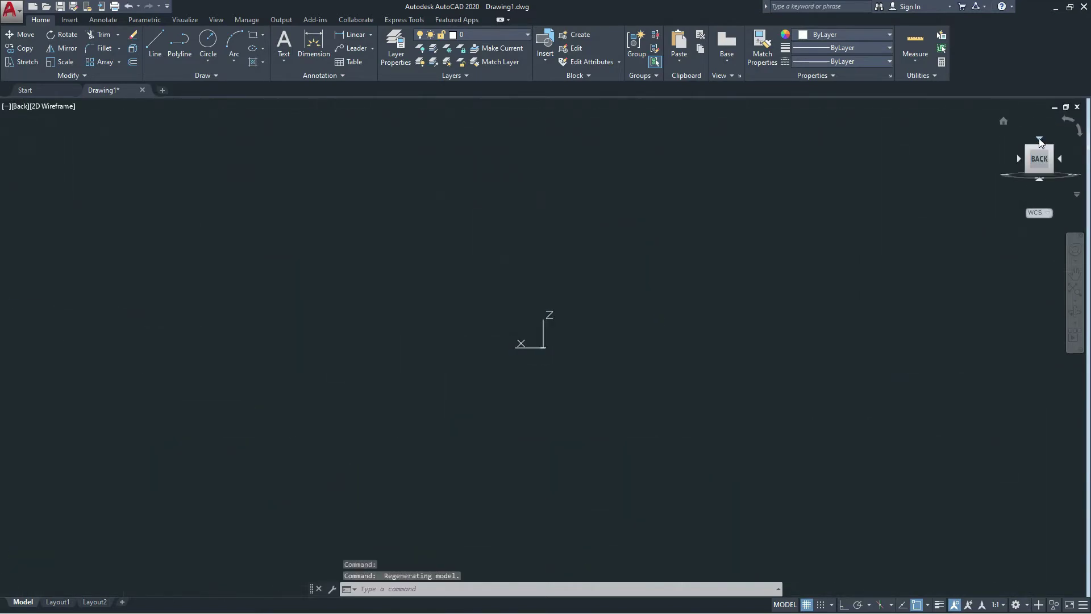
left_click(1018, 158)
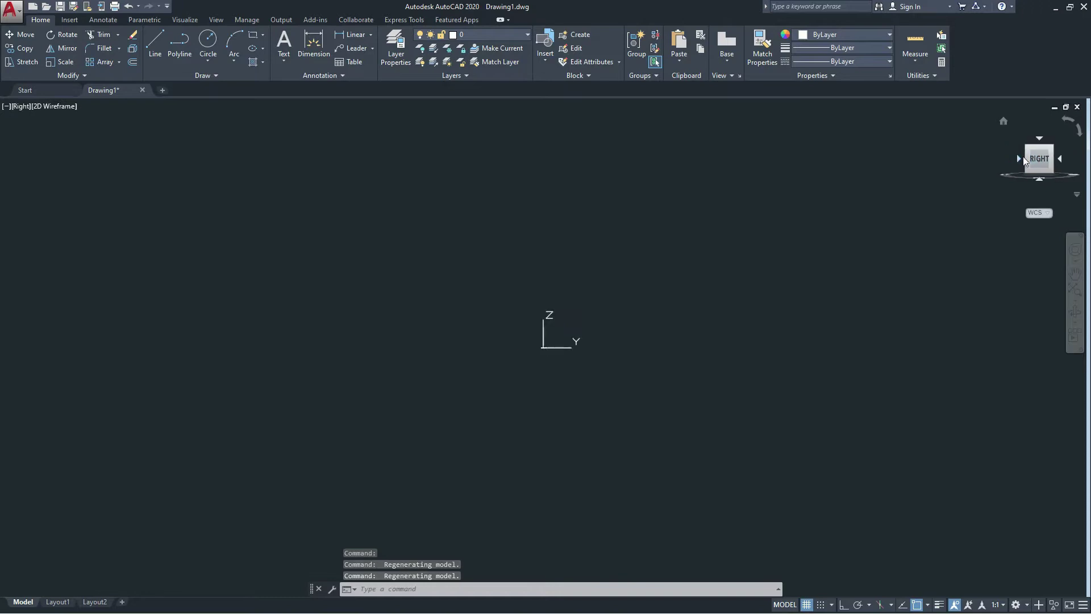
left_click(1039, 138)
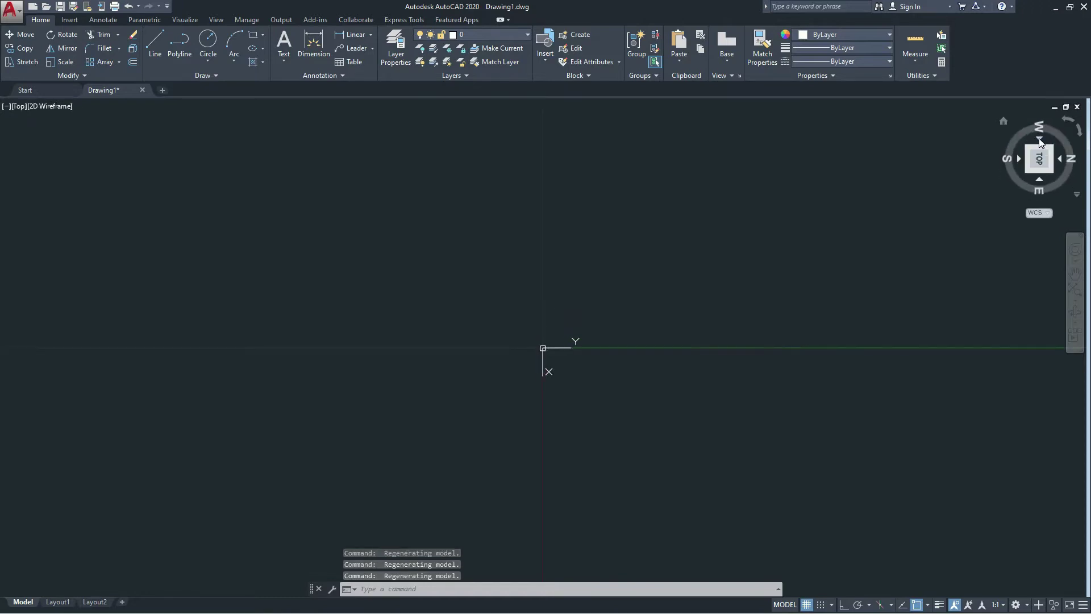
left_click(1019, 158)
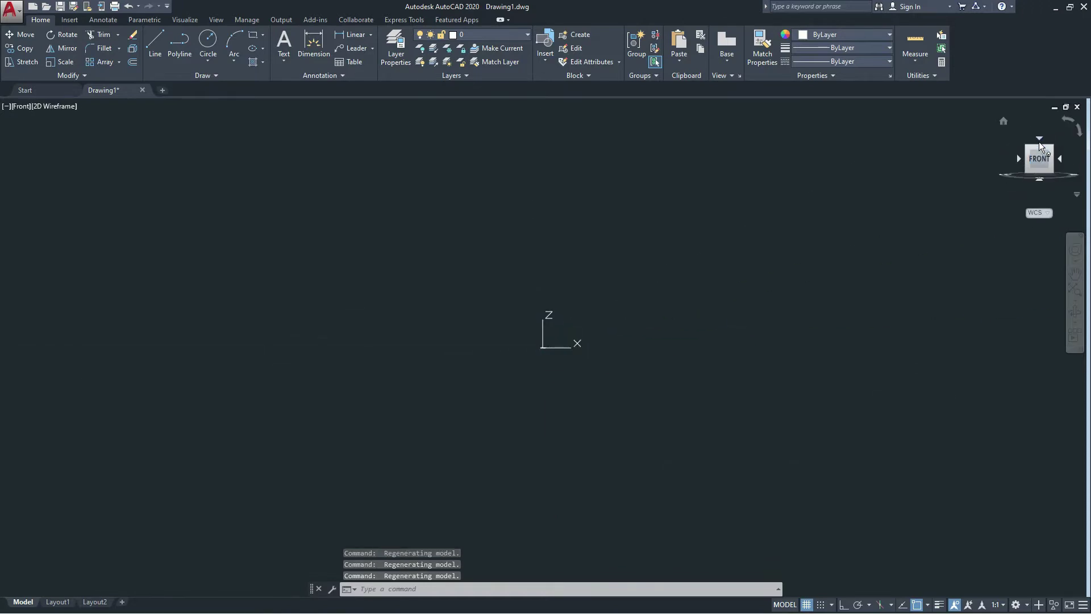
left_click(1040, 138)
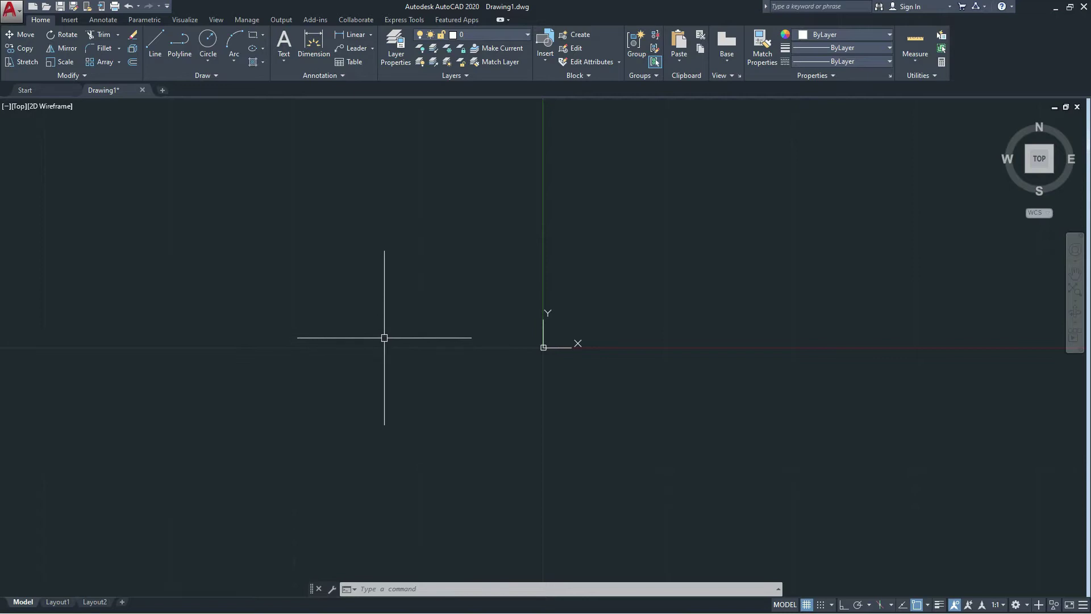
type("wa")
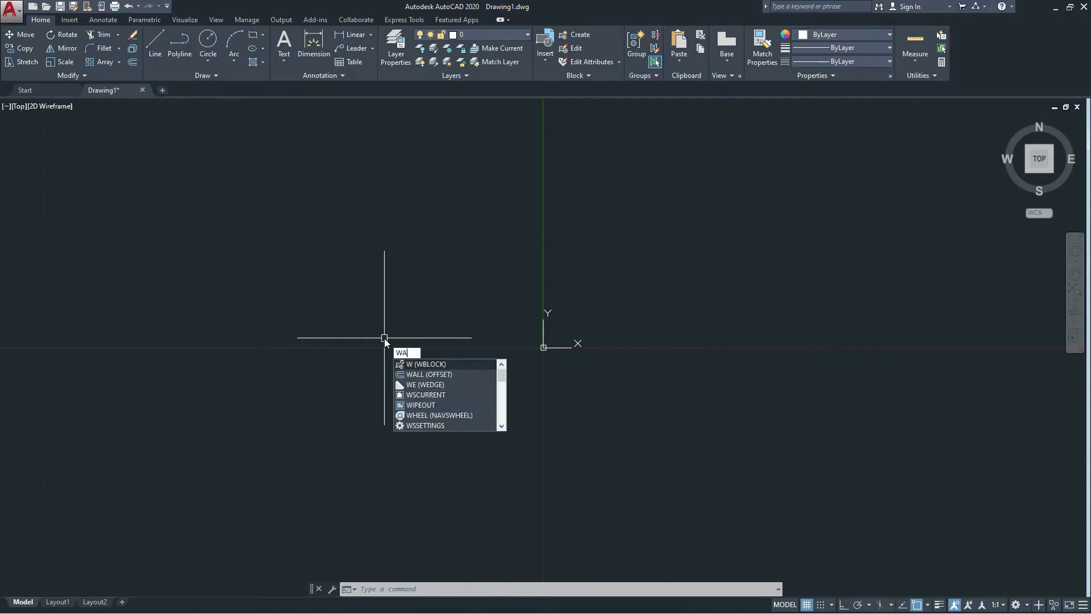
type("aaaaaa")
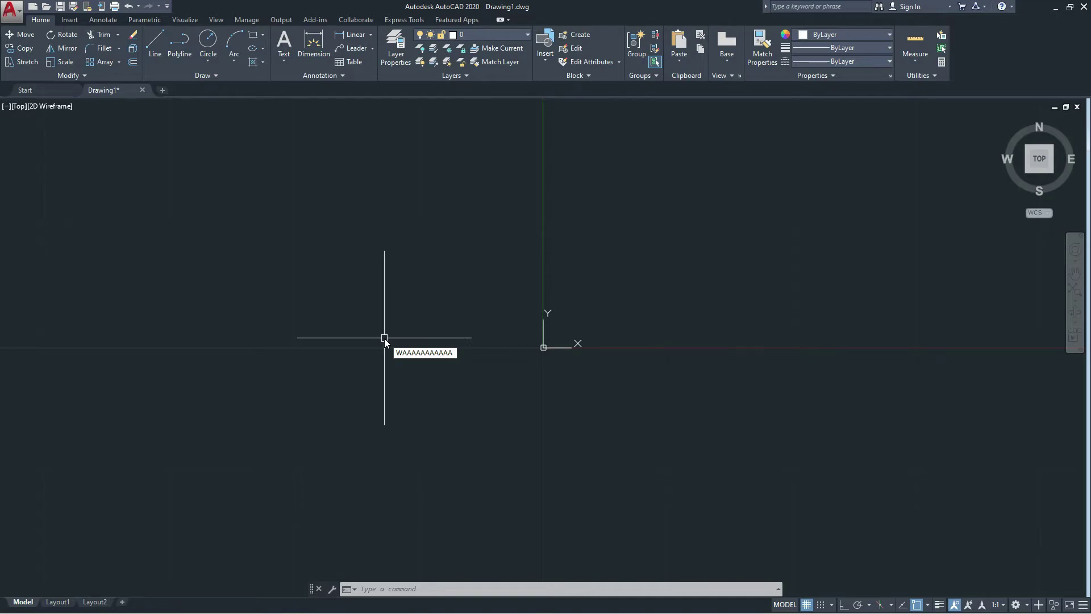
key("Escape")
key("Escape")
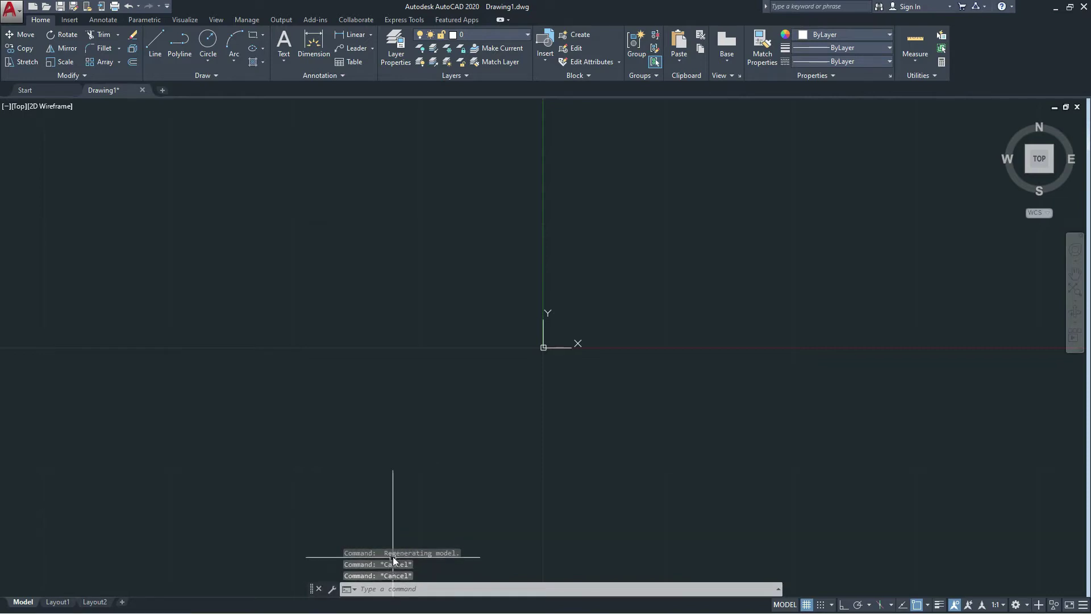
left_click(402, 589)
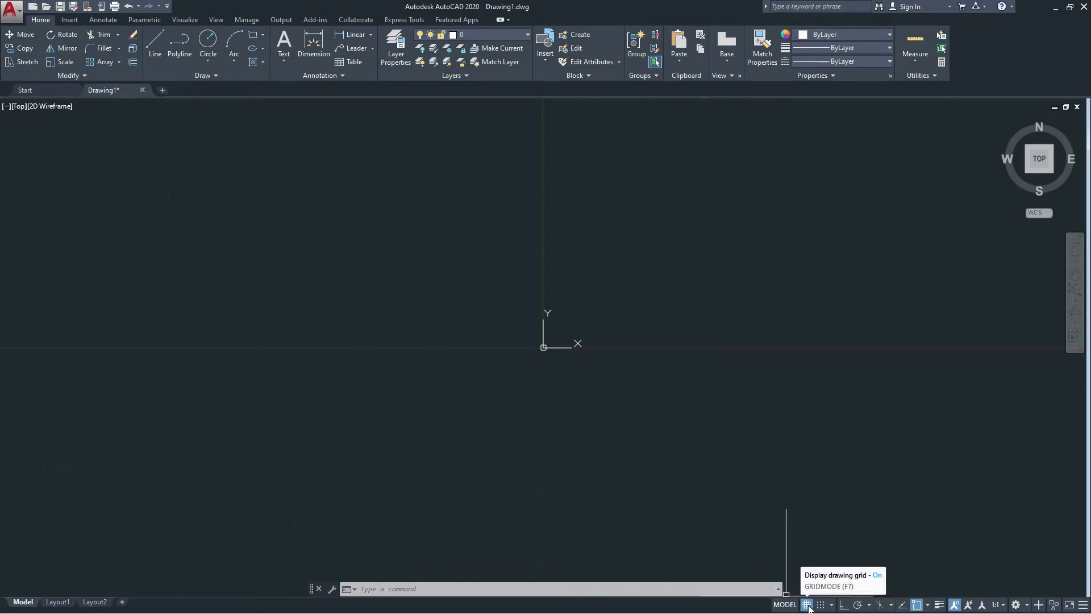
scroll(648, 407, "down", 3)
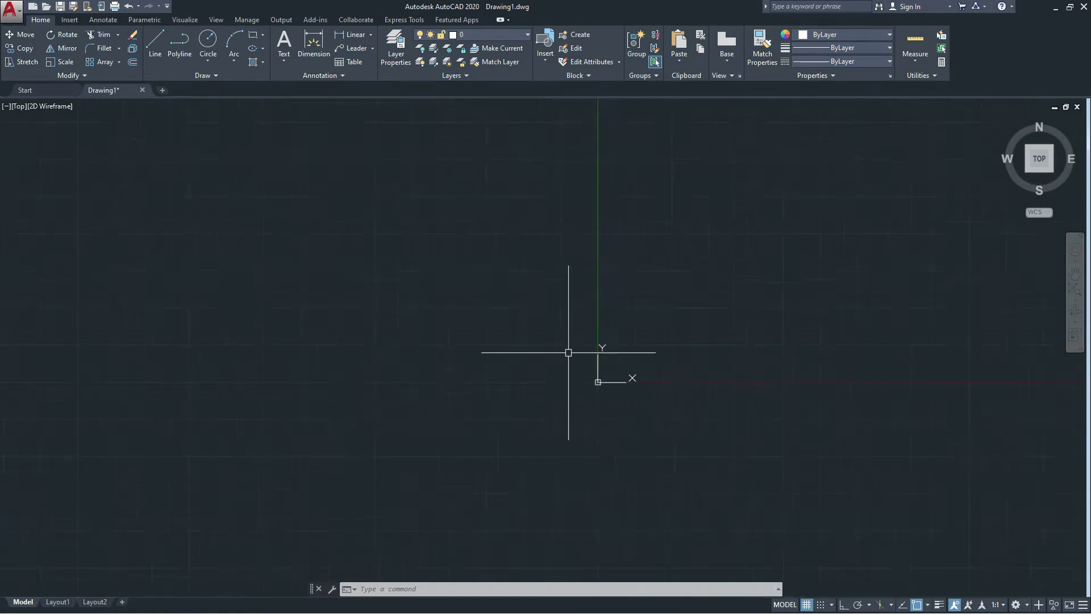
scroll(568, 353, "down", 2)
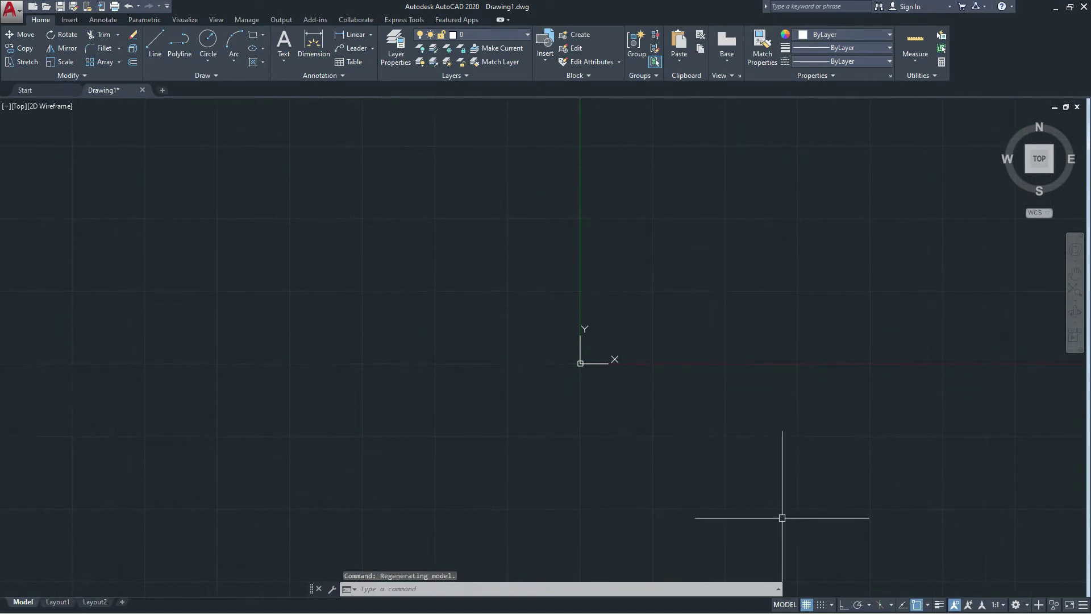
left_click(807, 605)
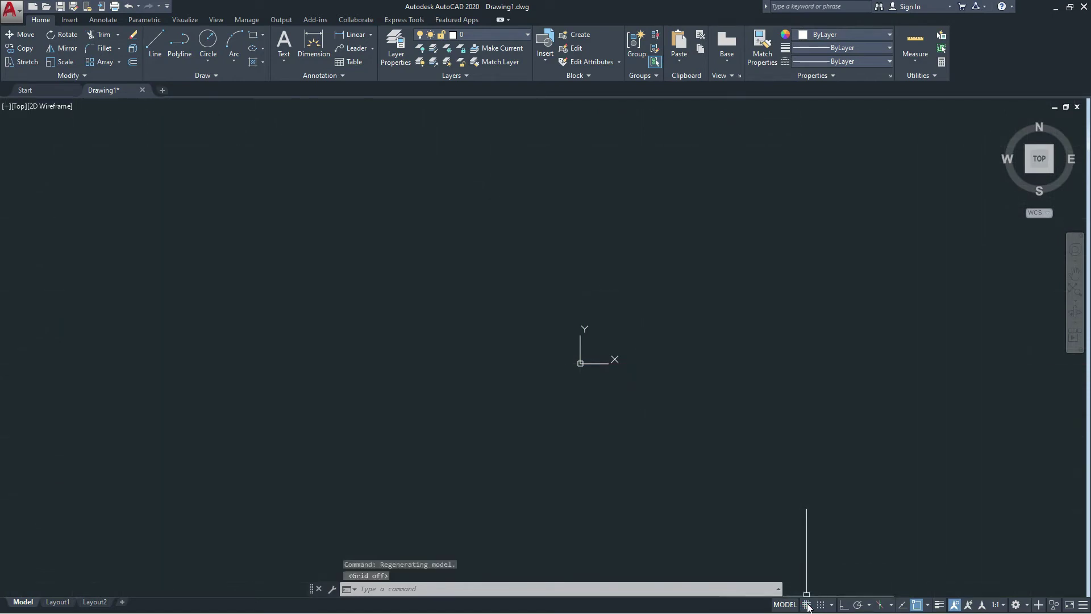
left_click(807, 604)
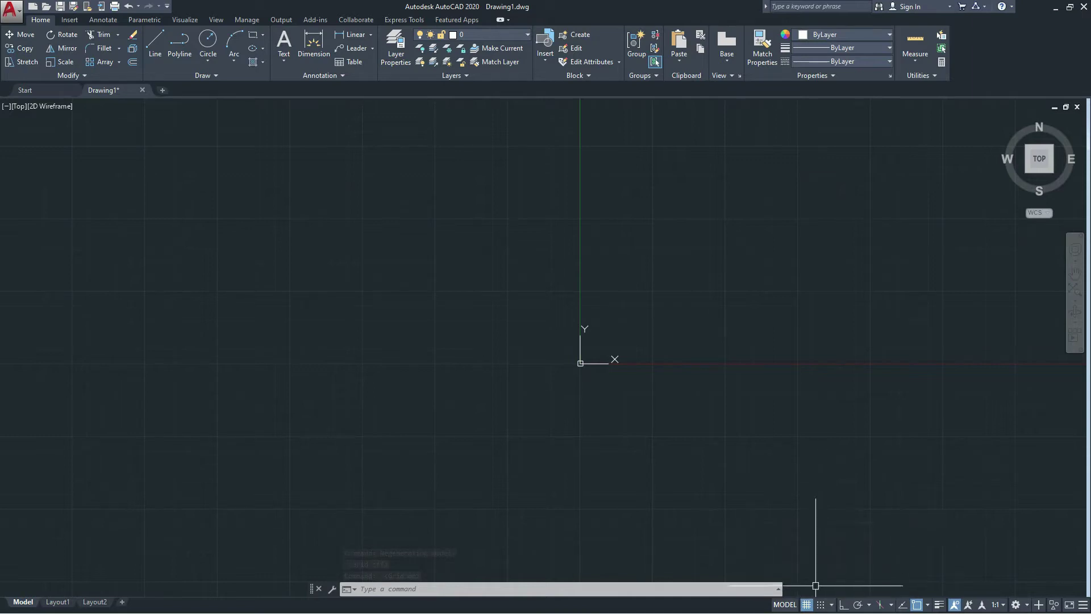
left_click(822, 606)
left_click(822, 606)
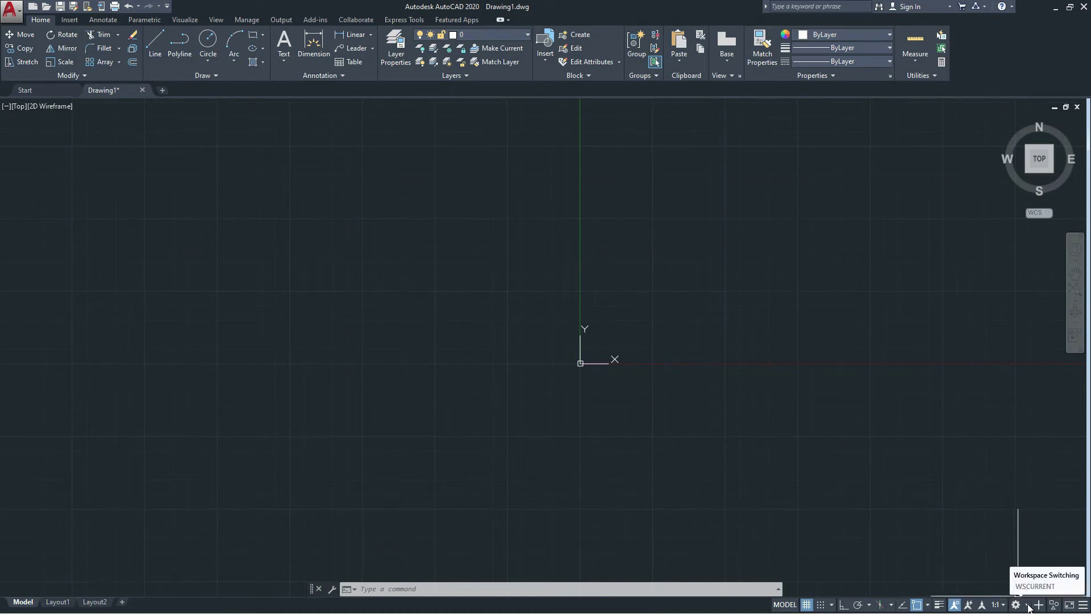
Change the workspace from Drafting & Annotation to 3D Modeling
left_click(1028, 605)
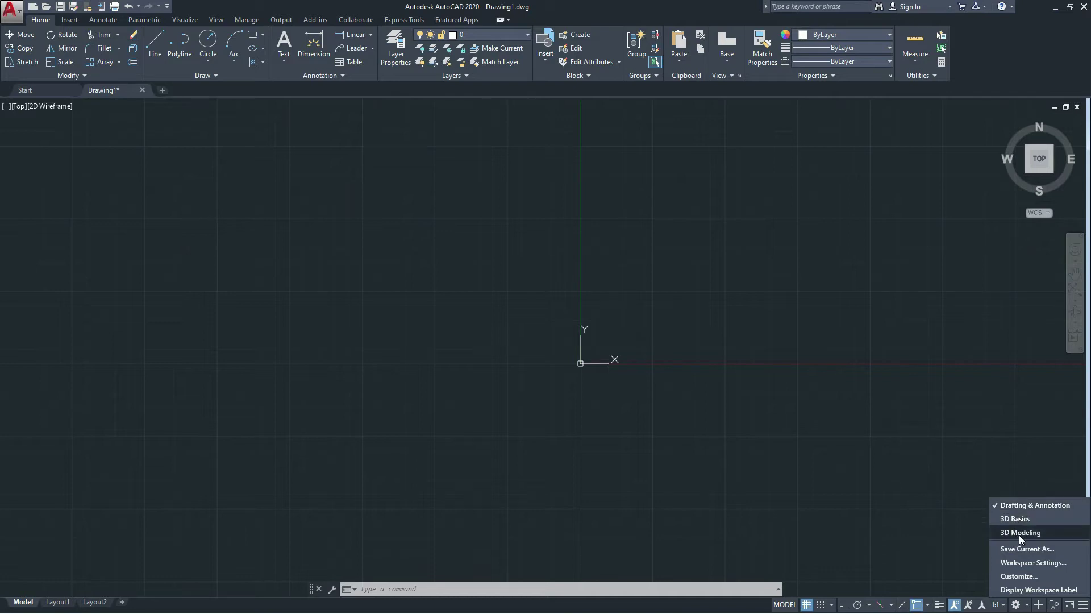
left_click(1018, 534)
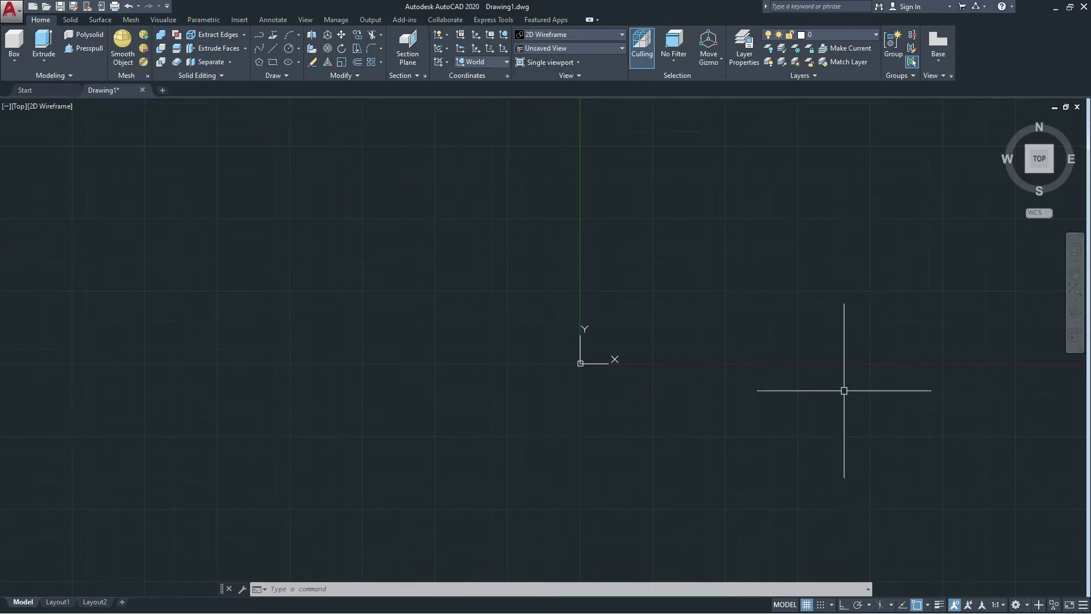
Return the workspace from 3D Modeling to Drafting & Annotation
left_click(1025, 606)
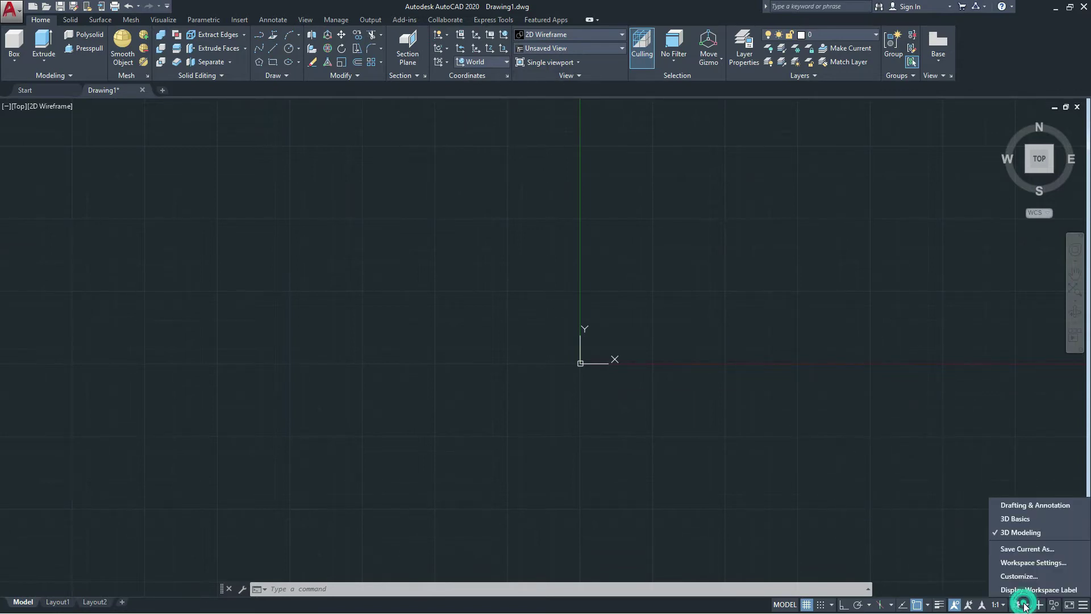
left_click(1022, 503)
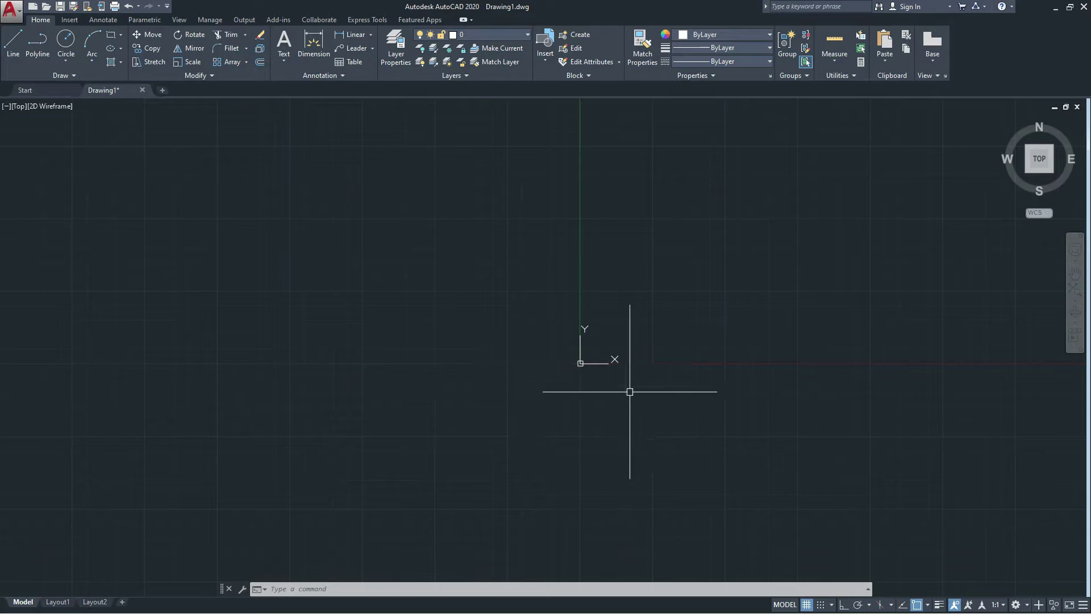
Pan the empty drawing left and down, placing the origin lower-left
middle_click_drag(534, 352, 353, 370)
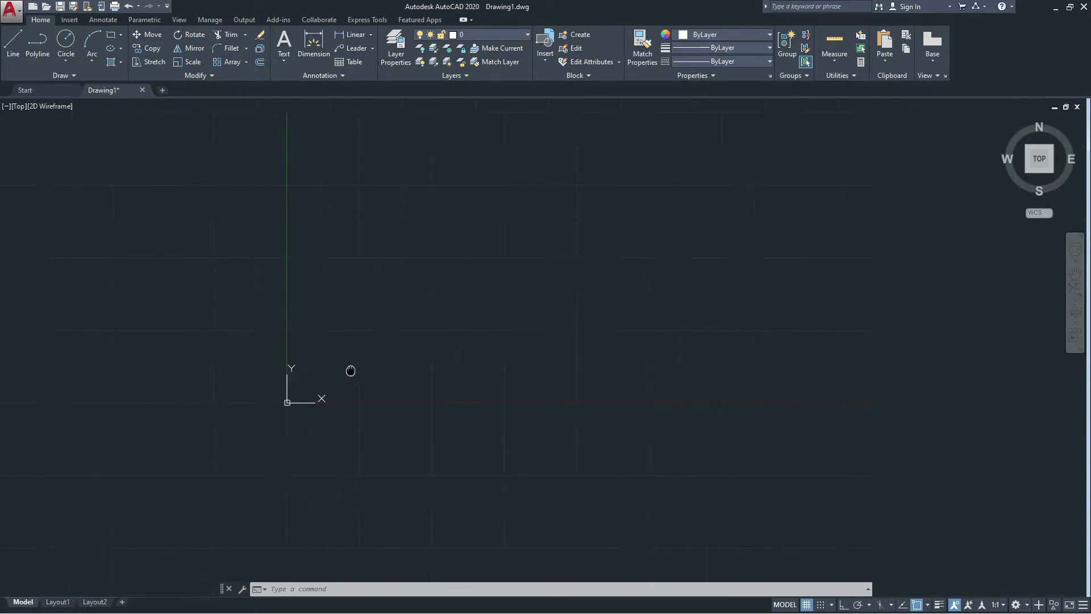
mouse_move(458, 324)
middle_mouse_down()
mouse_move(399, 341)
mouse_move(346, 402)
middle_mouse_up()
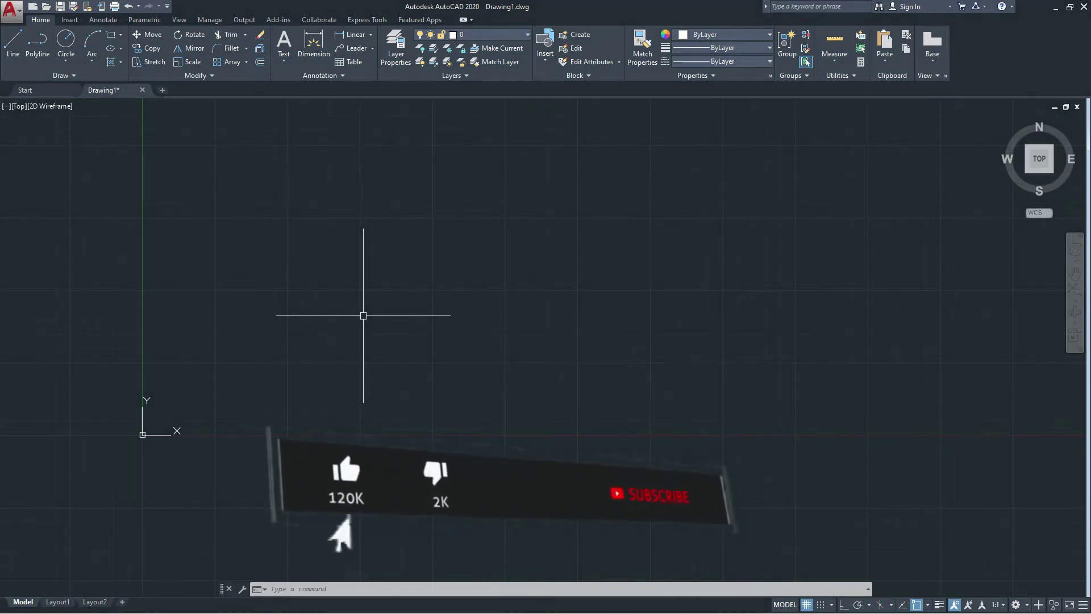
middle_click_drag(312, 342, 255, 355)
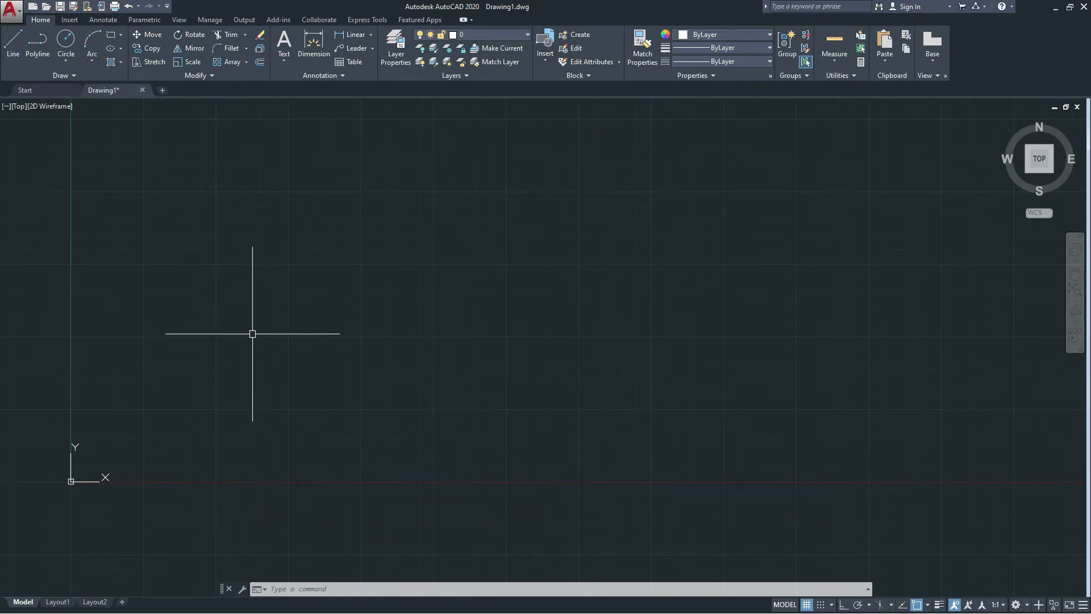
middle_click_drag(261, 328, 258, 329)
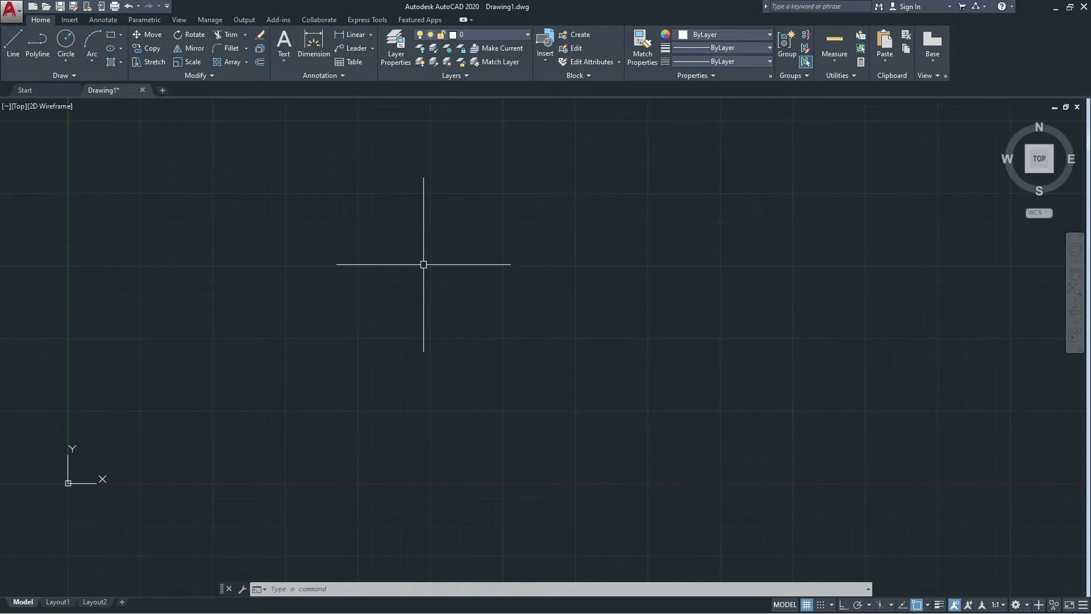
left_click(430, 281)
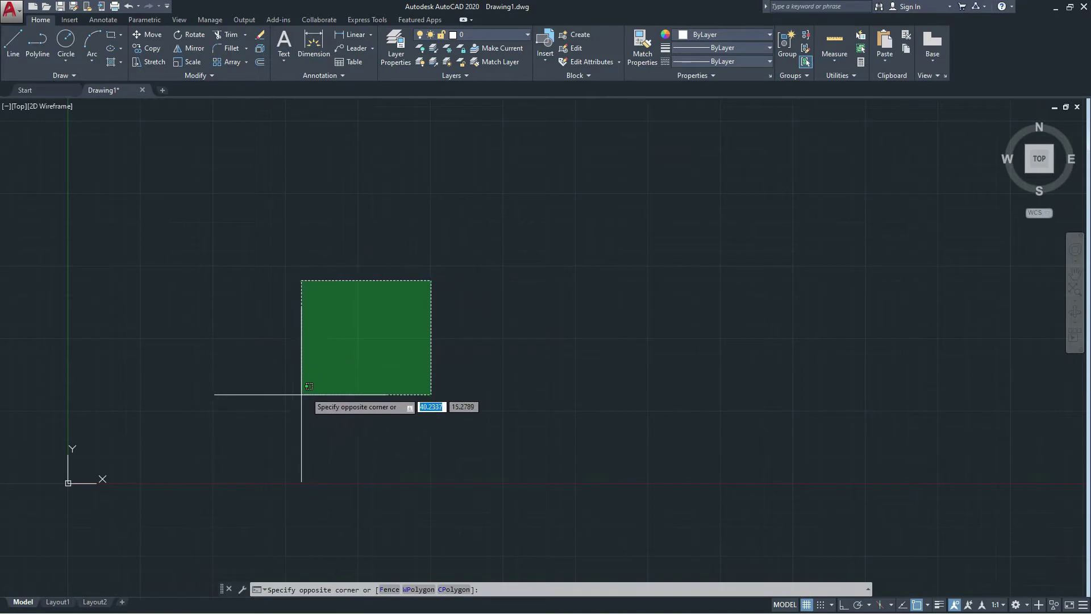
left_click(400, 277)
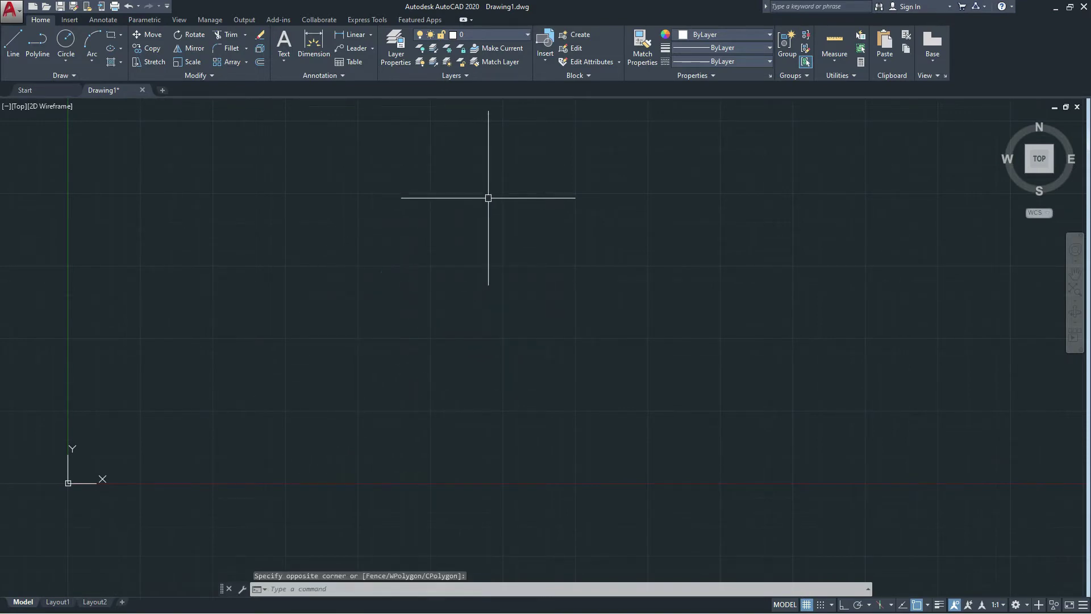
left_click(488, 198)
left_click(370, 297)
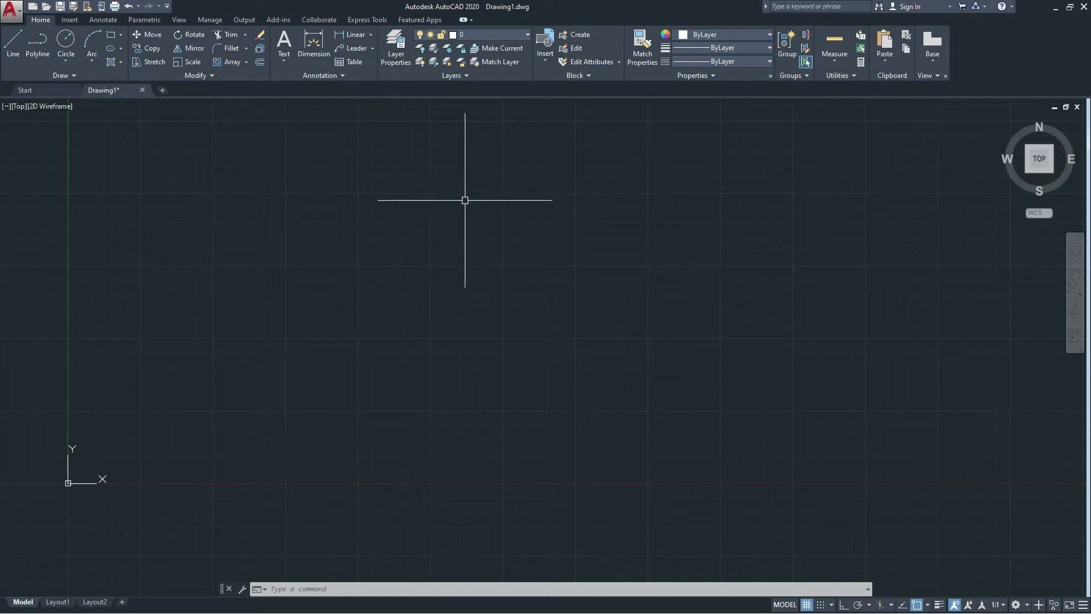
right_click(481, 177)
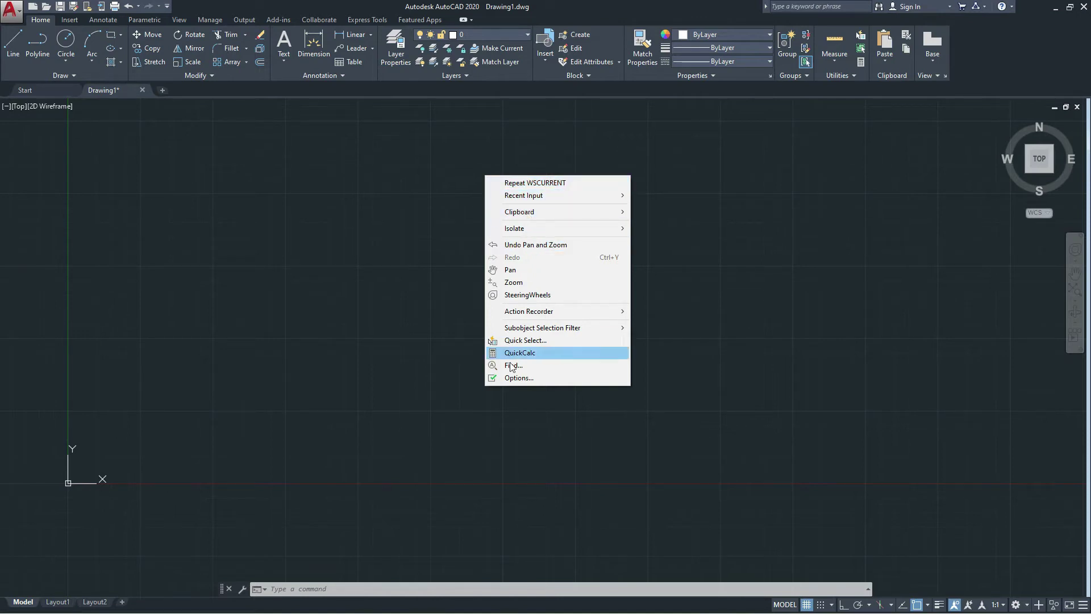
left_click(451, 208)
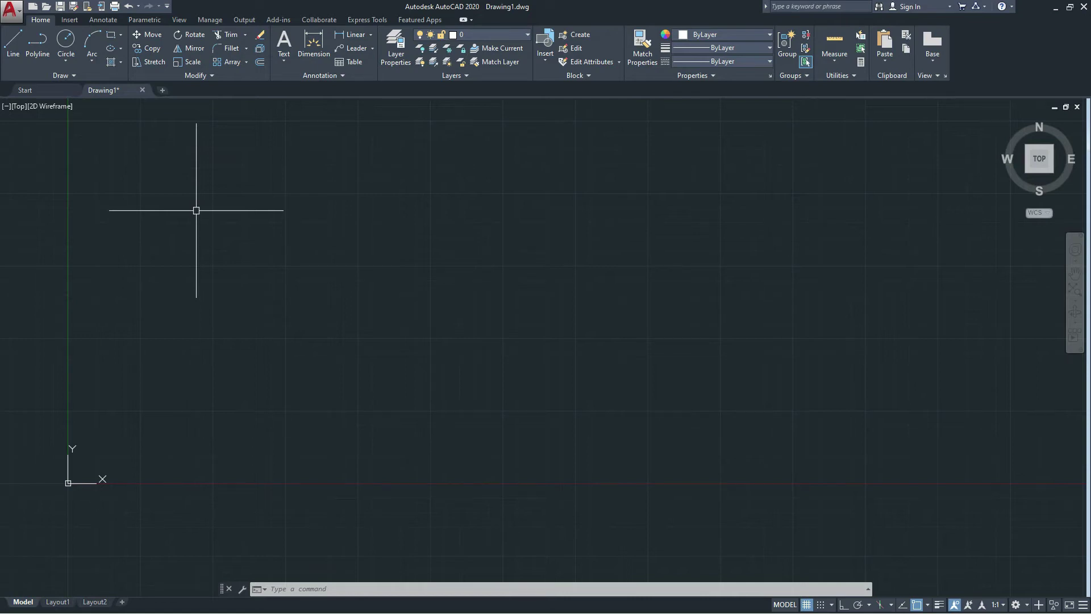
key("F1")
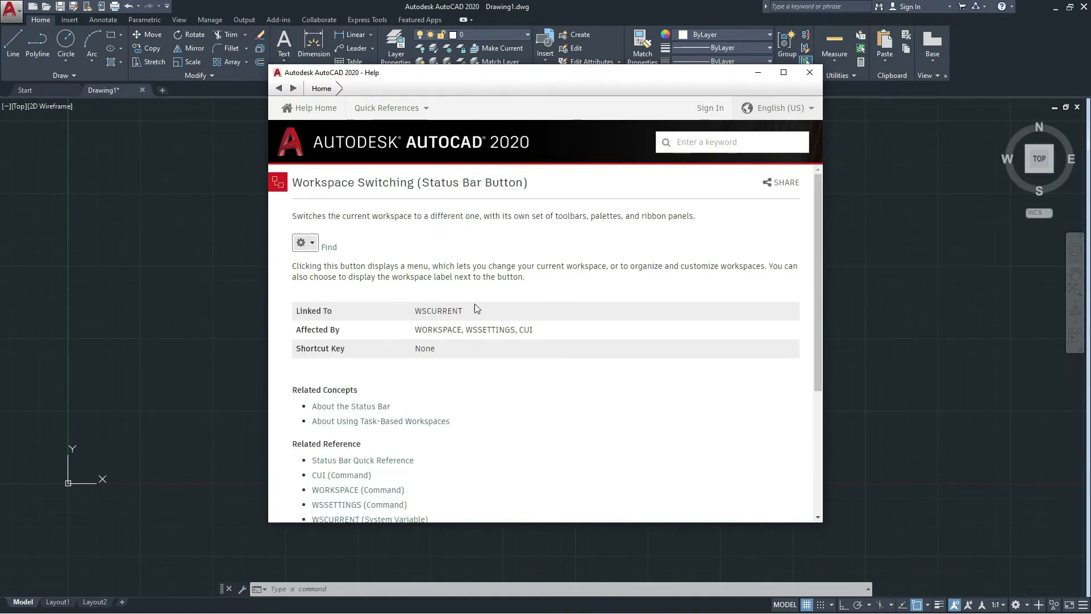
scroll(477, 312, "down", 3)
scroll(476, 320, "up", 4)
left_click(810, 72)
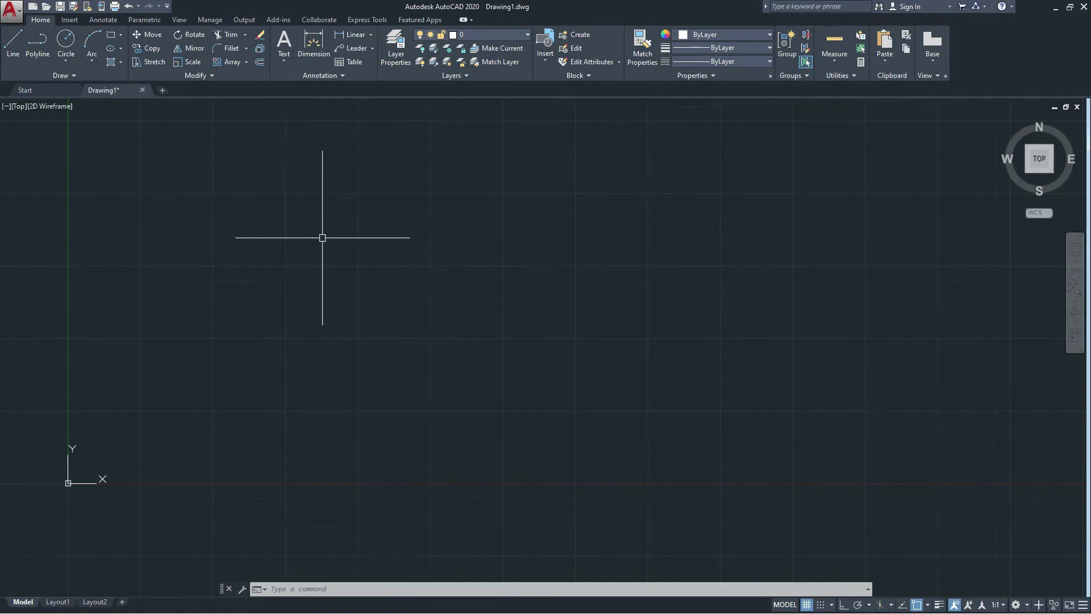
Show and hide the full command history, then turn object snap off with F3
key("F2")
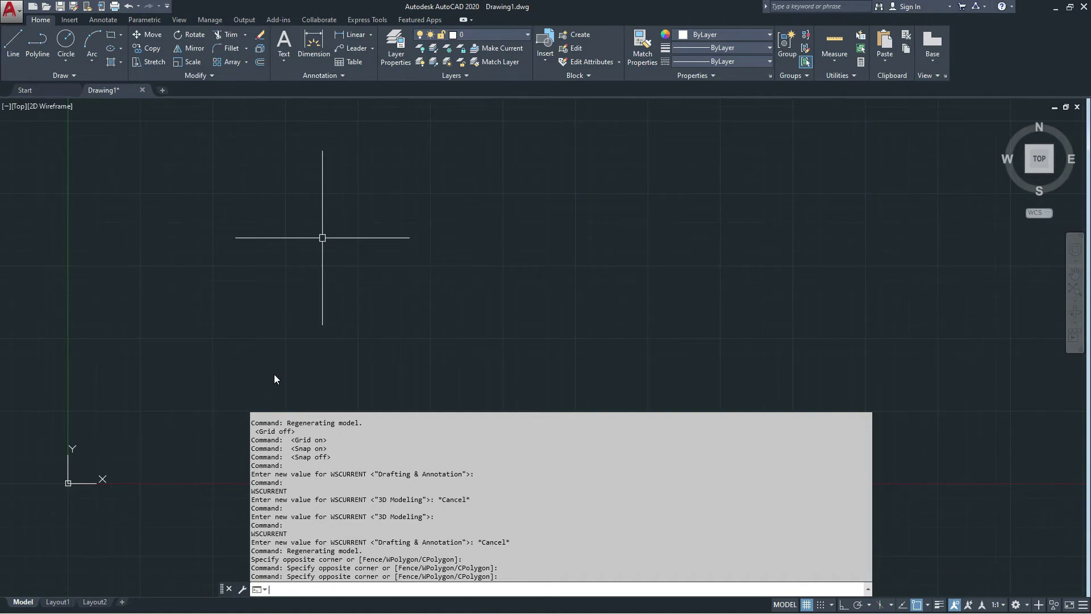
key("Escape")
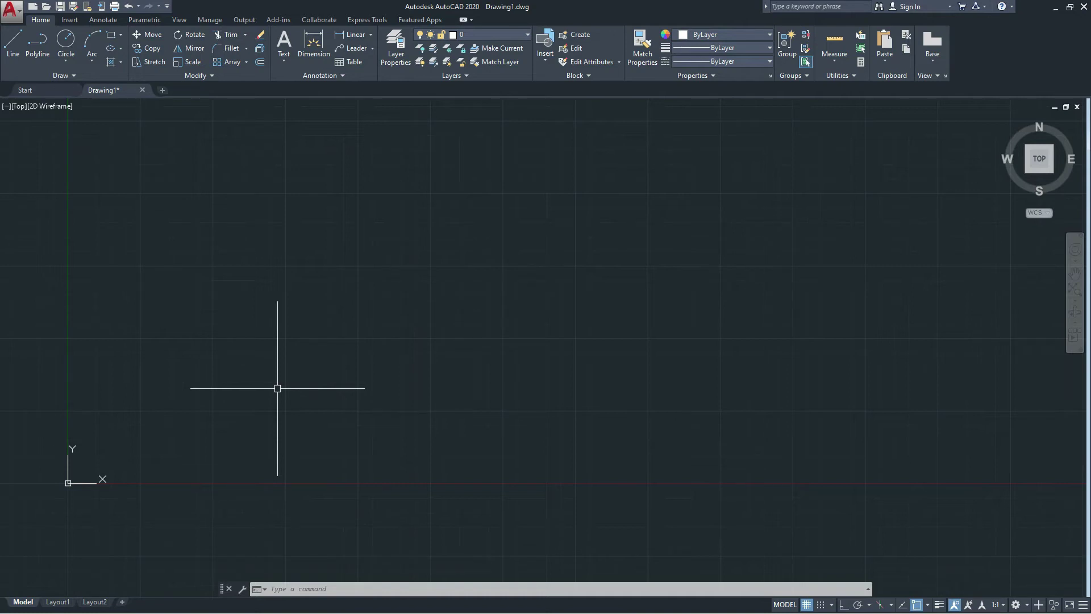
key("F3")
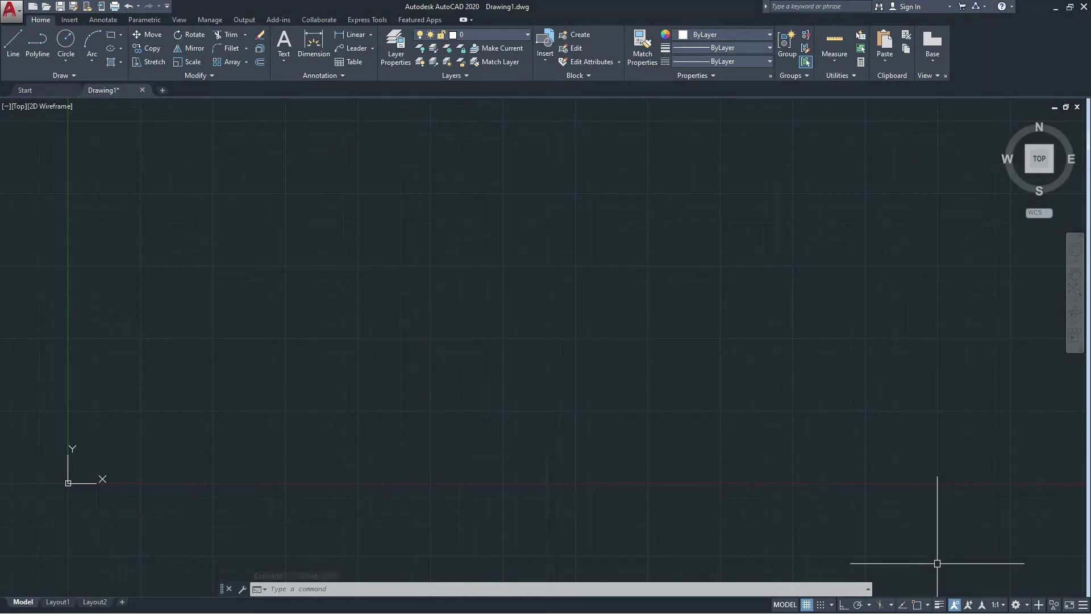
key("F3")
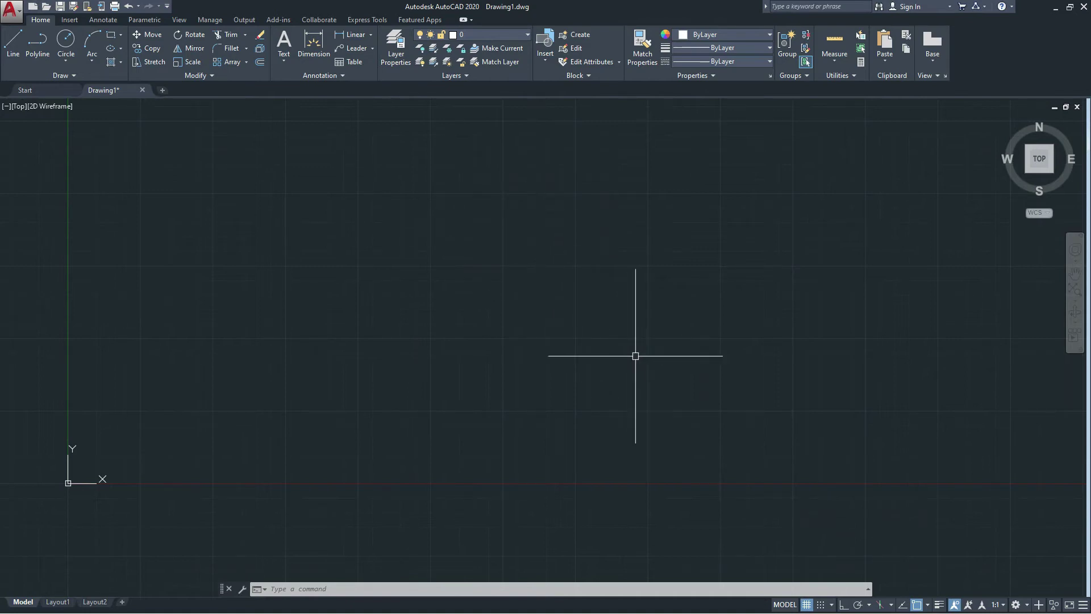
left_click(917, 605)
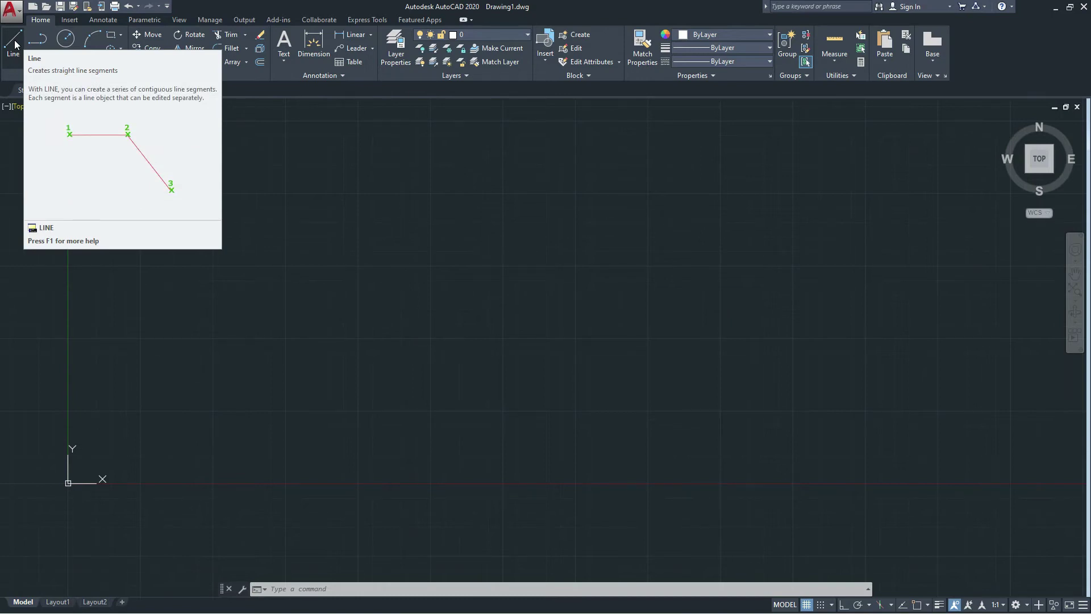
Draw the four-sided outline, re-enable OSNAP, and snap two interior lines to its corners
left_click(13, 42)
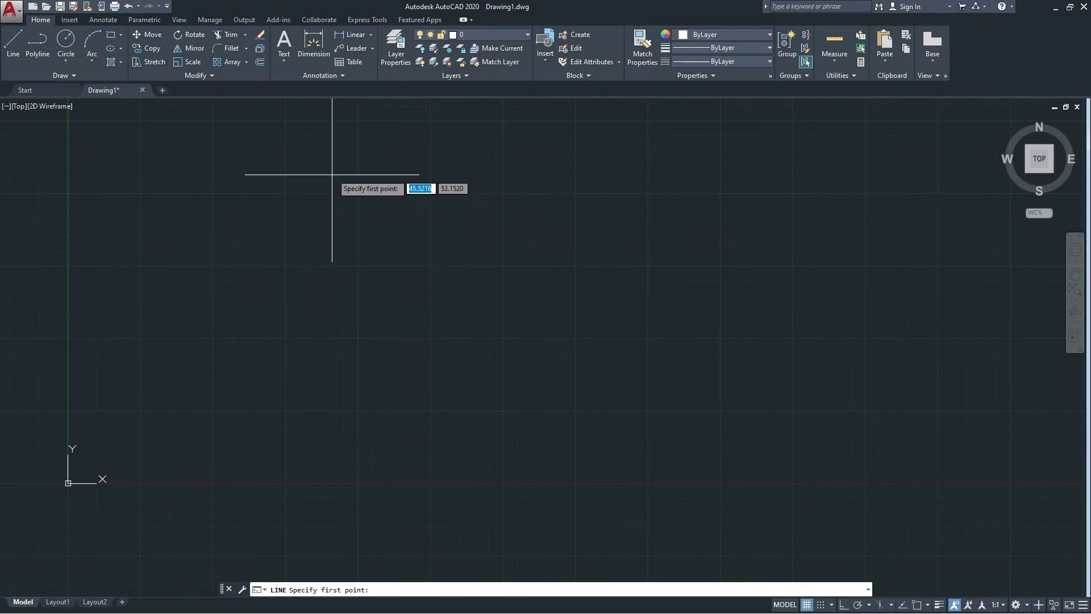
left_click(333, 172)
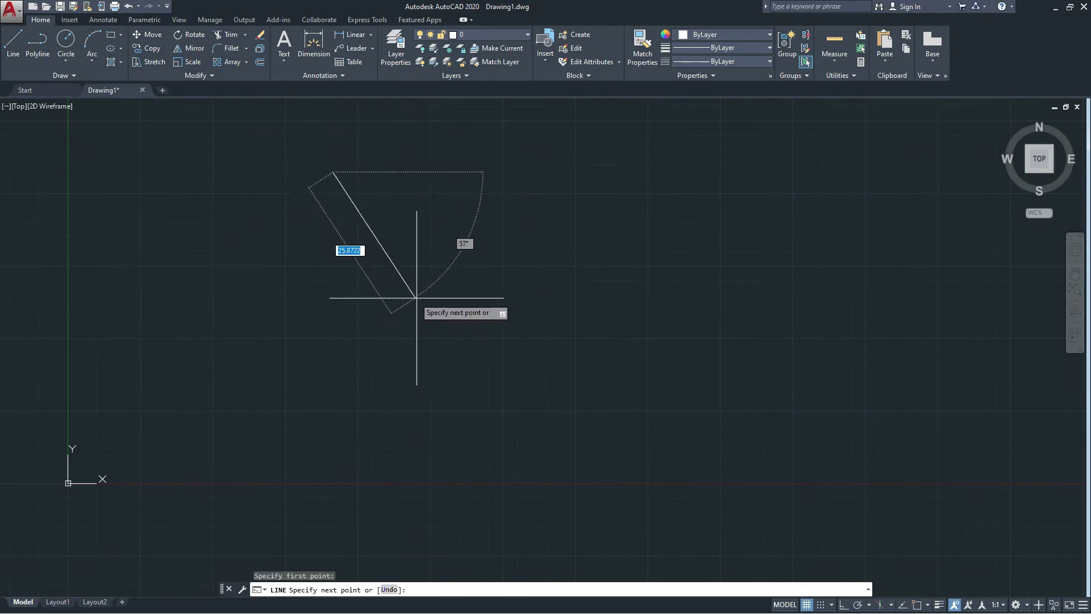
left_click(441, 308)
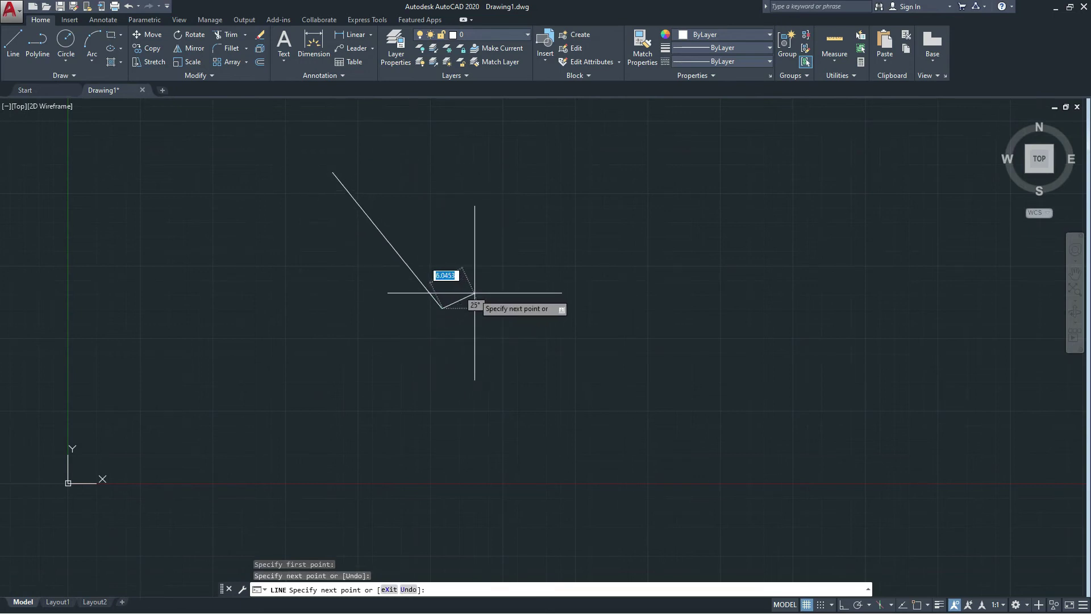
left_click(562, 228)
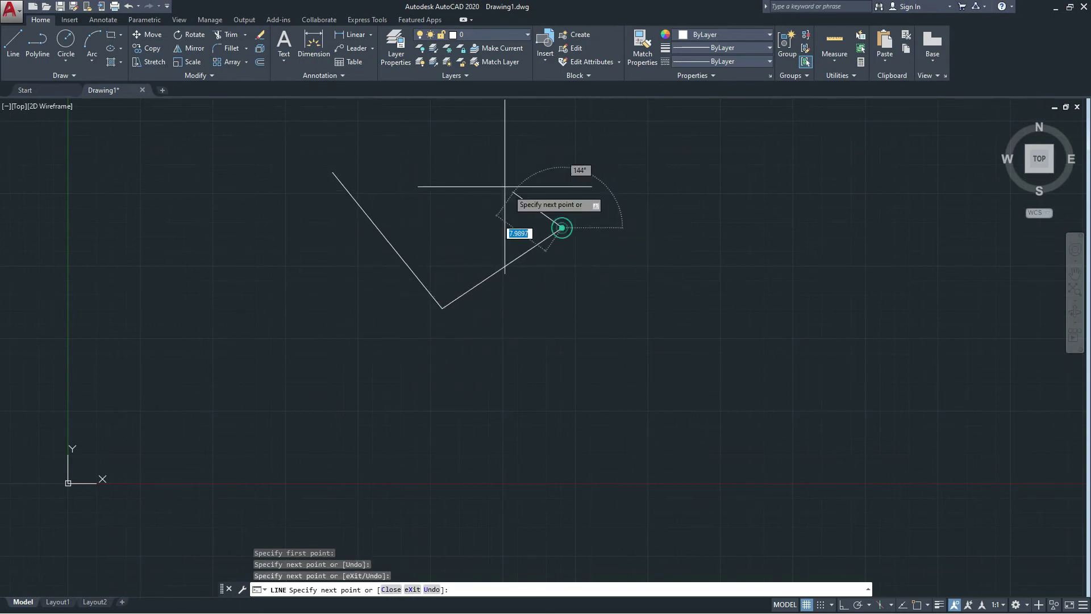
left_click(443, 124)
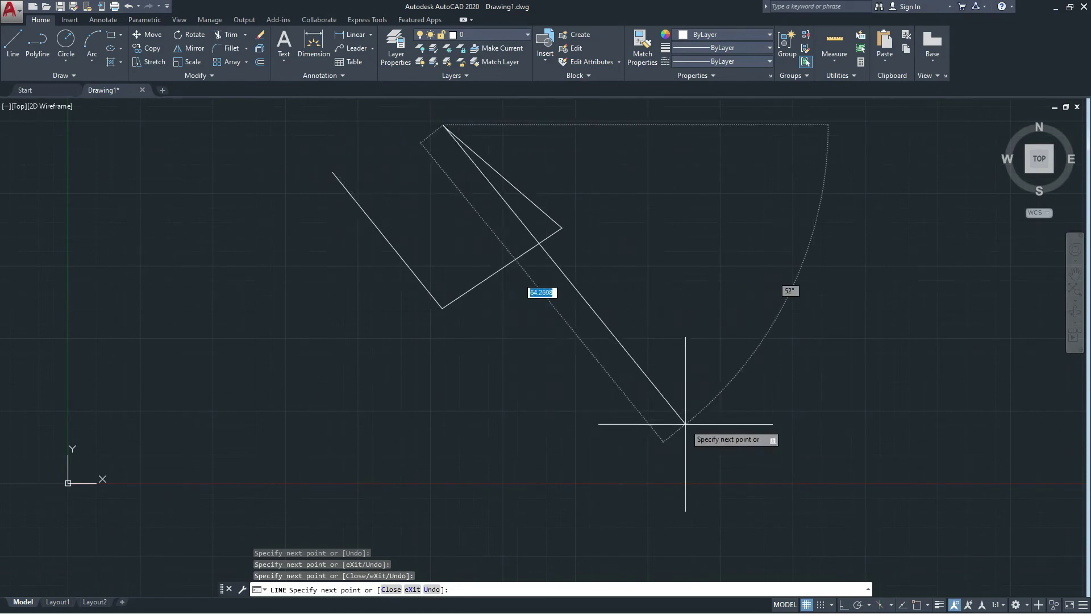
left_click(916, 606)
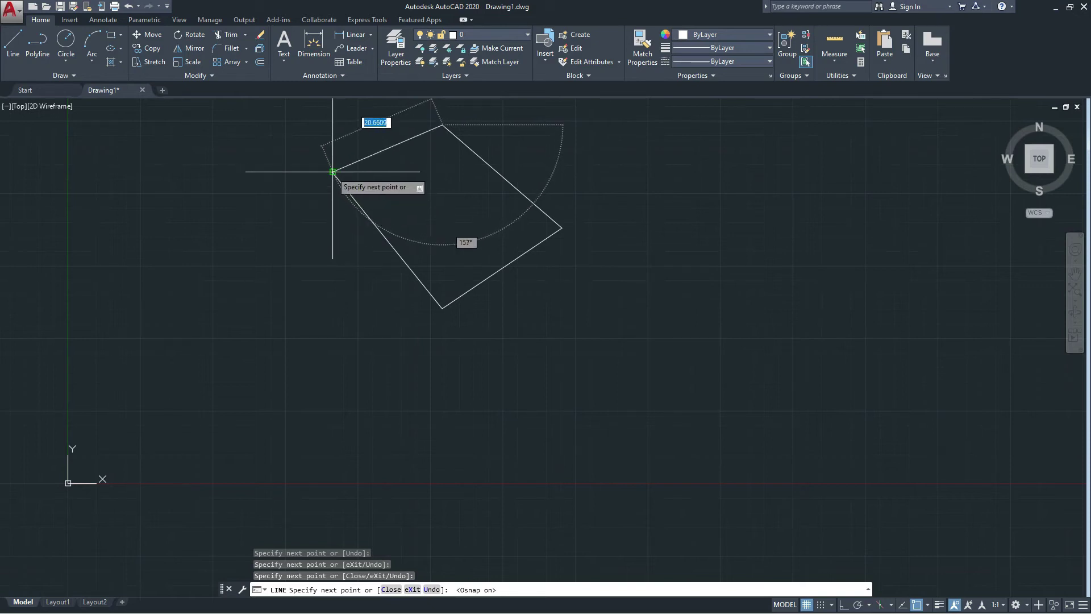
left_click(333, 171)
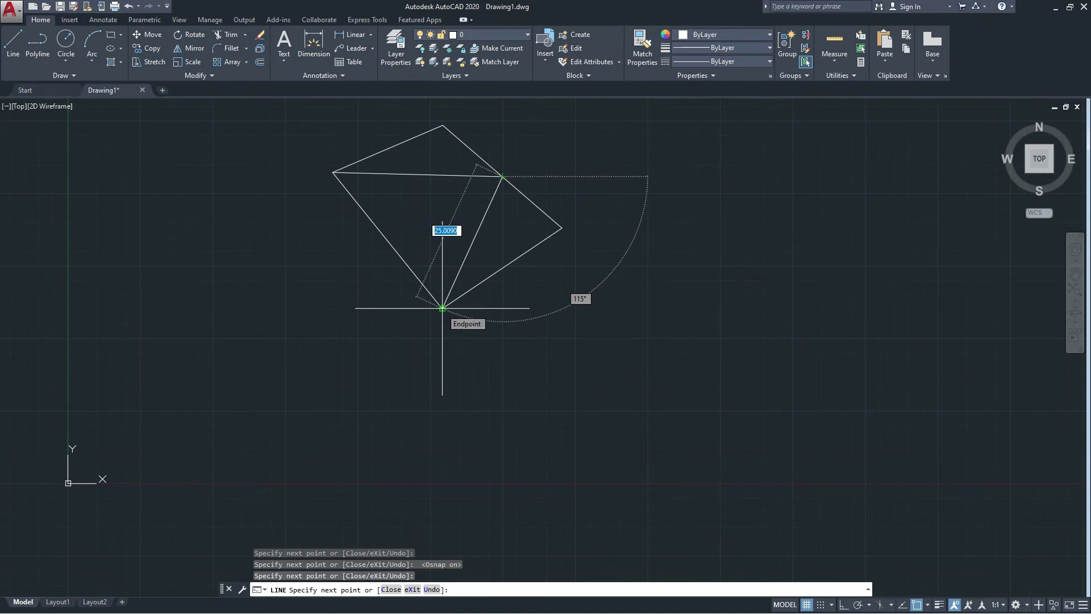
left_click(442, 308)
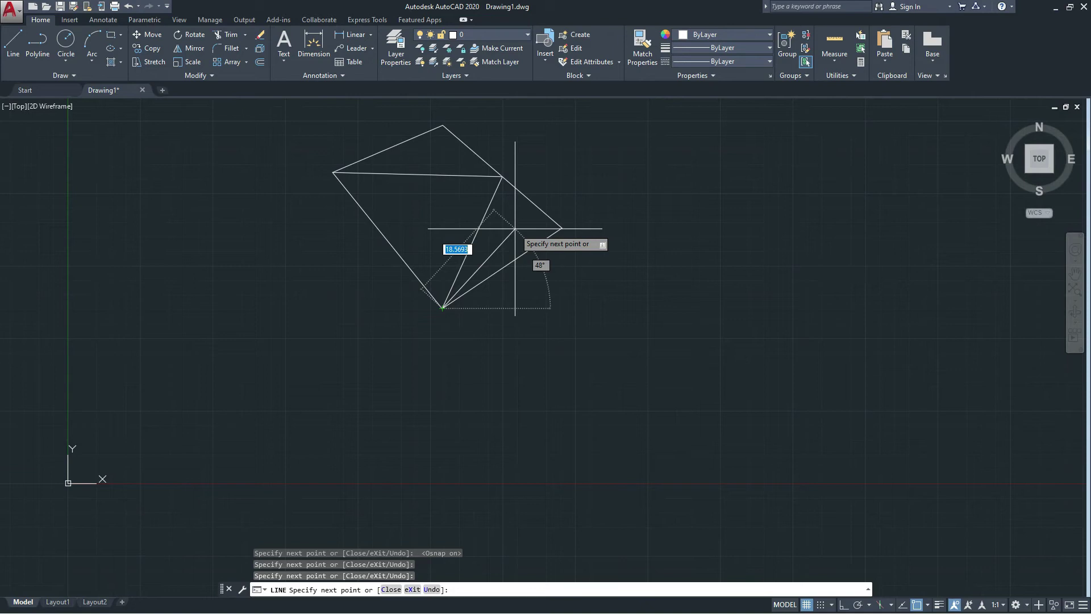
key("Return")
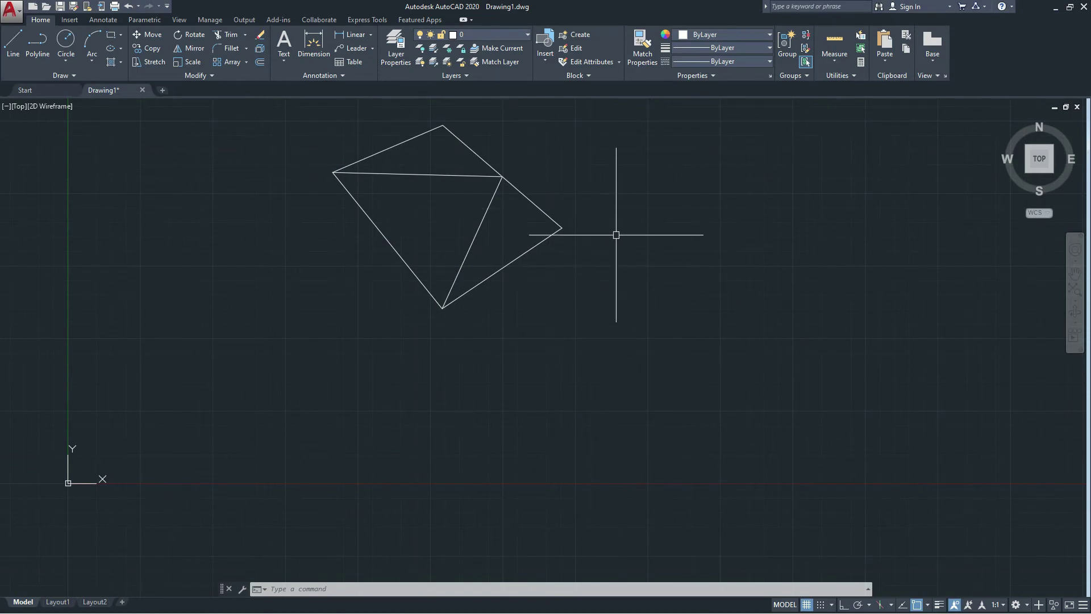
Open Drafting Settings on the Object Snap tab using the OSNAP command
type("OS")
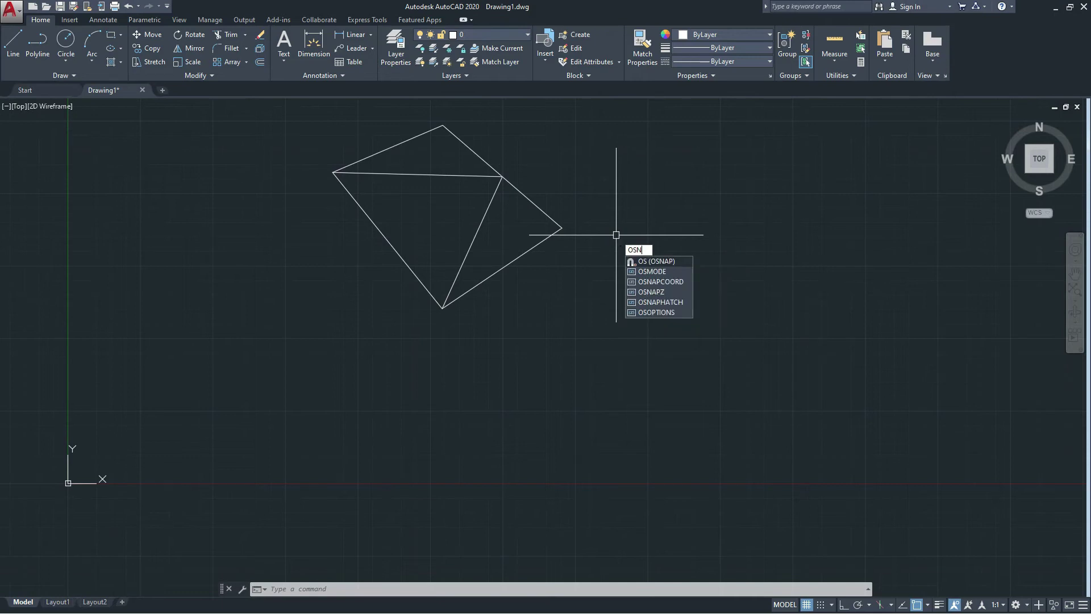
type("N")
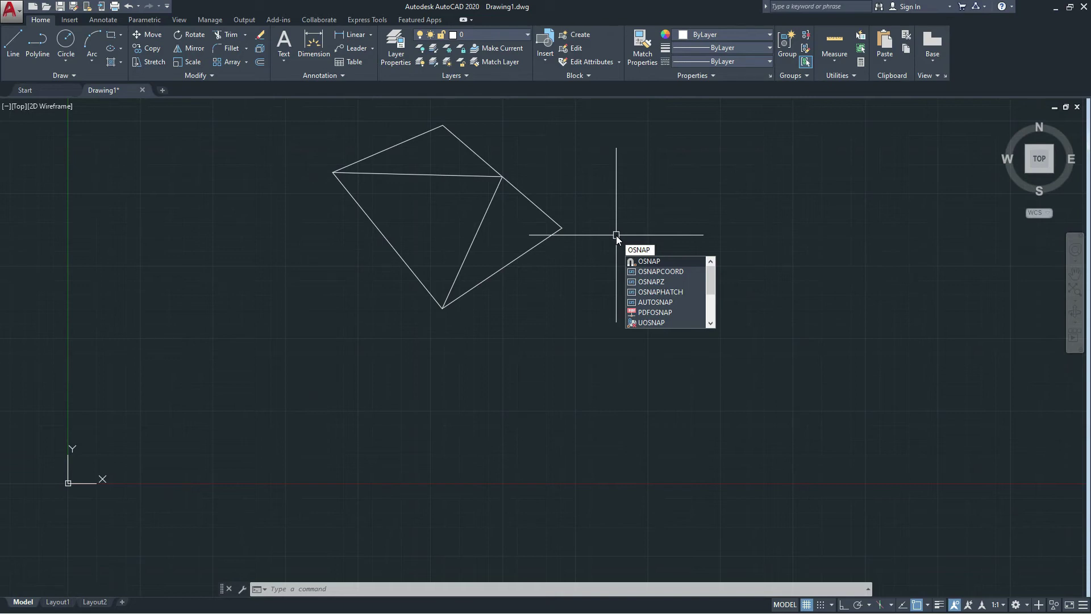
key("Return")
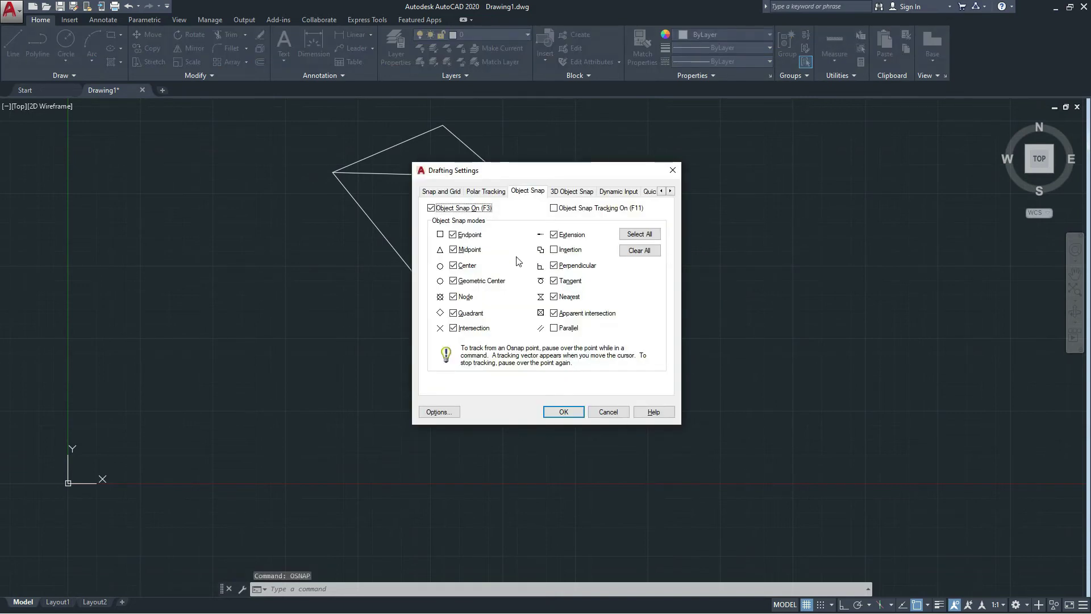
Highlight the Endpoint snap mode, then view the 0.5000 snap and grid spacing
double_click(454, 238)
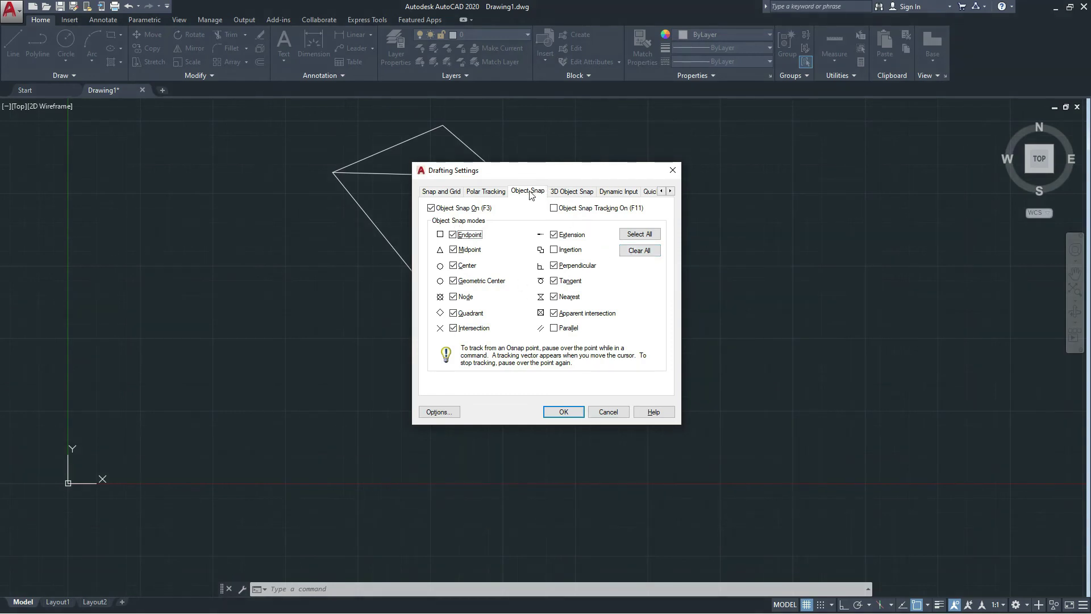
left_click(444, 192)
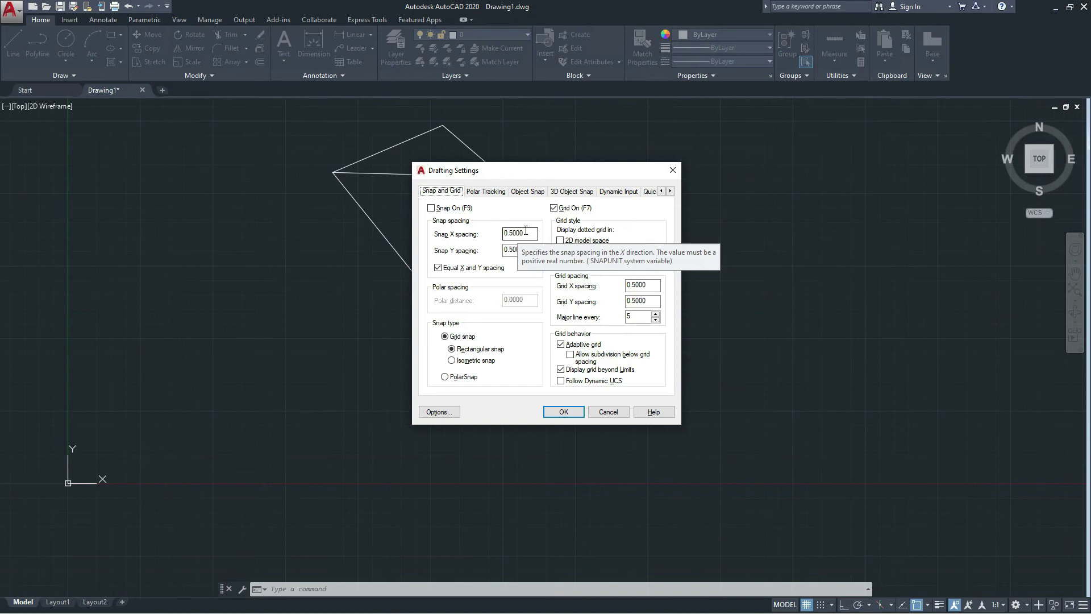
Browse the Polar Tracking, Object Snap, 3D Object Snap and Dynamic Input tabs
left_click(485, 192)
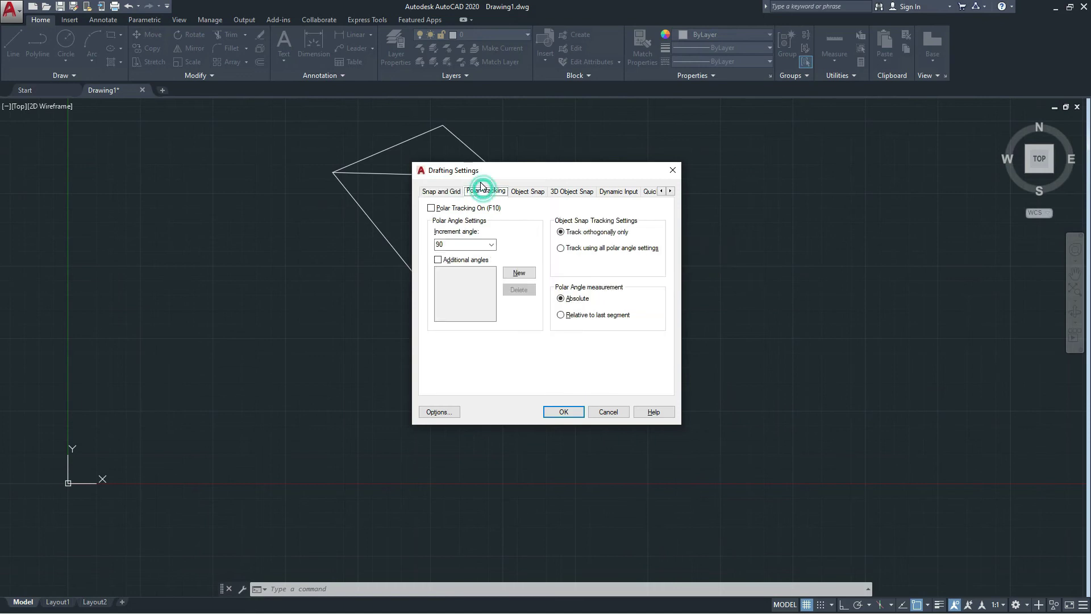
left_click(533, 194)
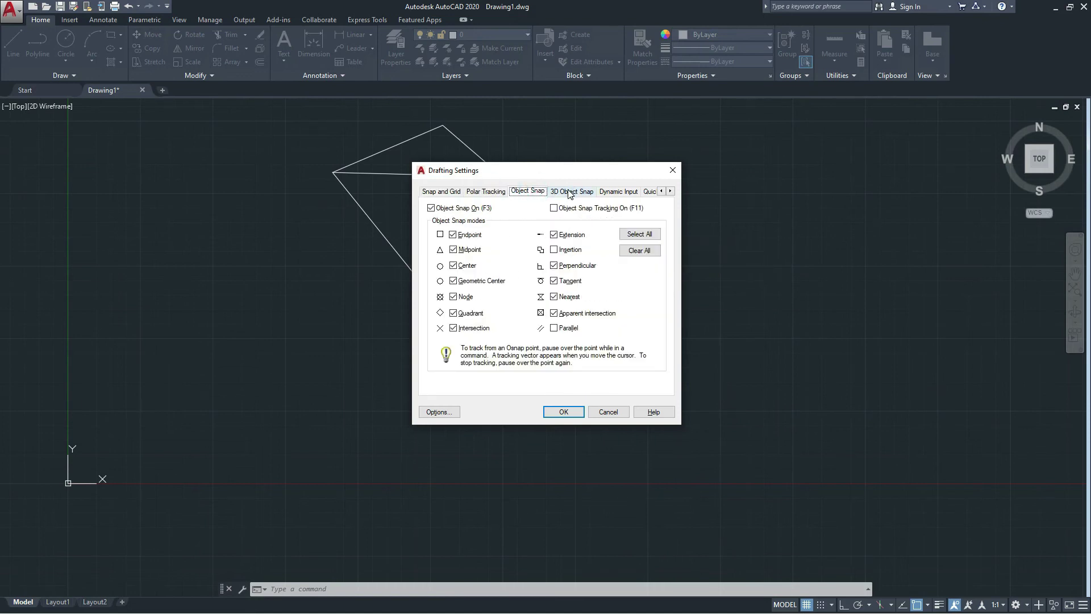
left_click(570, 194)
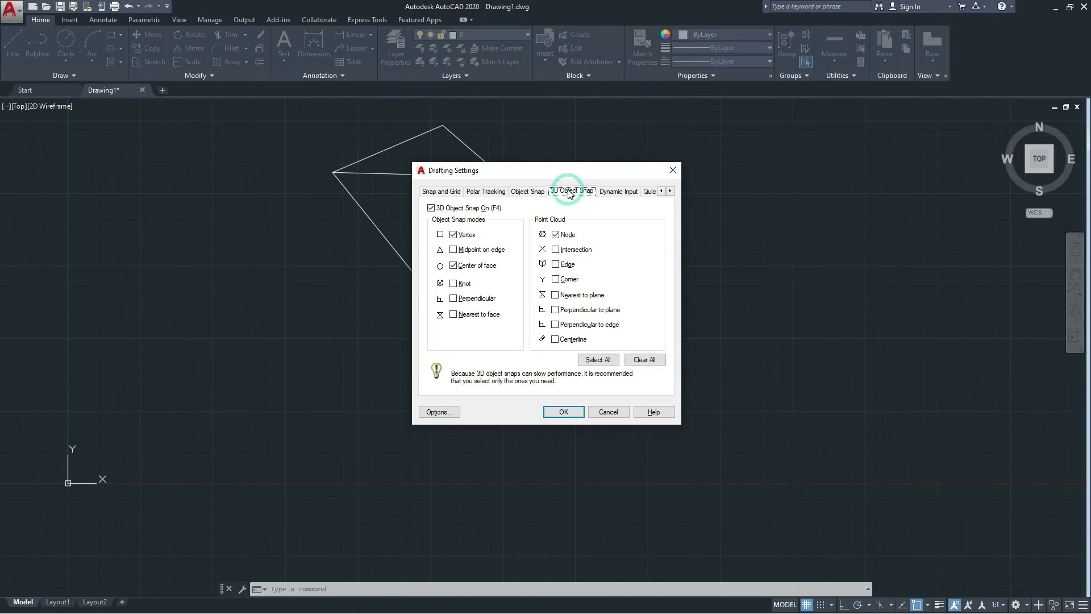
left_click(613, 194)
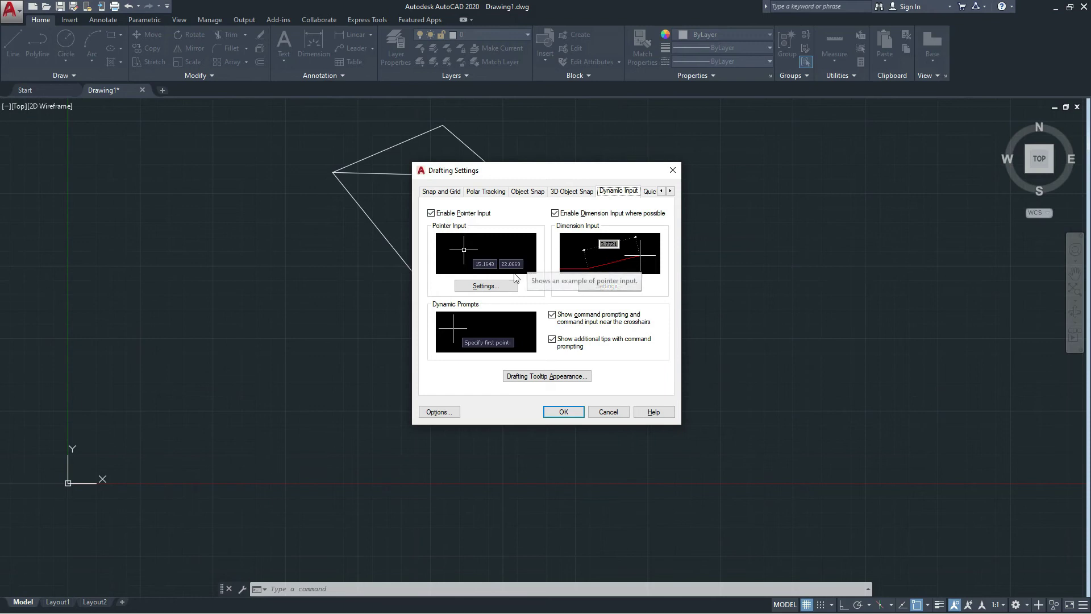
Review the Pointer Input format settings, then close Drafting Settings with OK
left_click(480, 289)
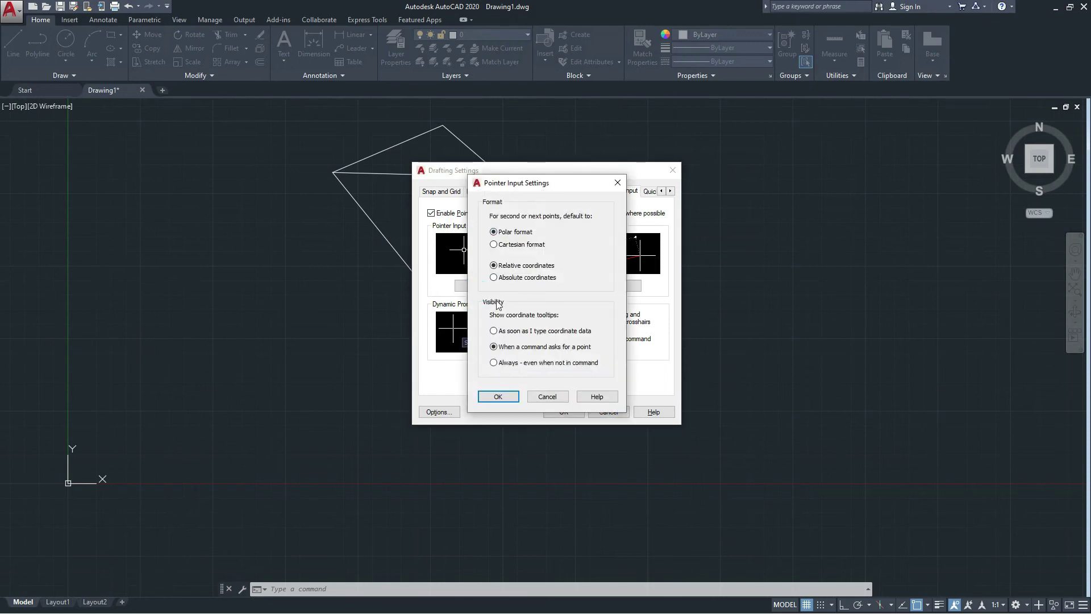
left_click(618, 182)
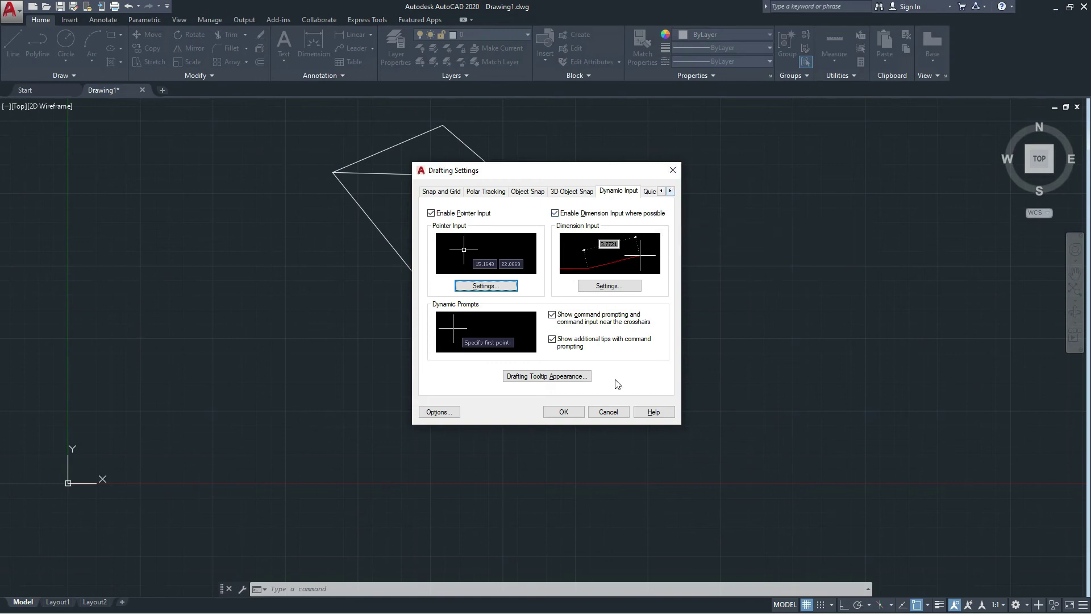
left_click(569, 412)
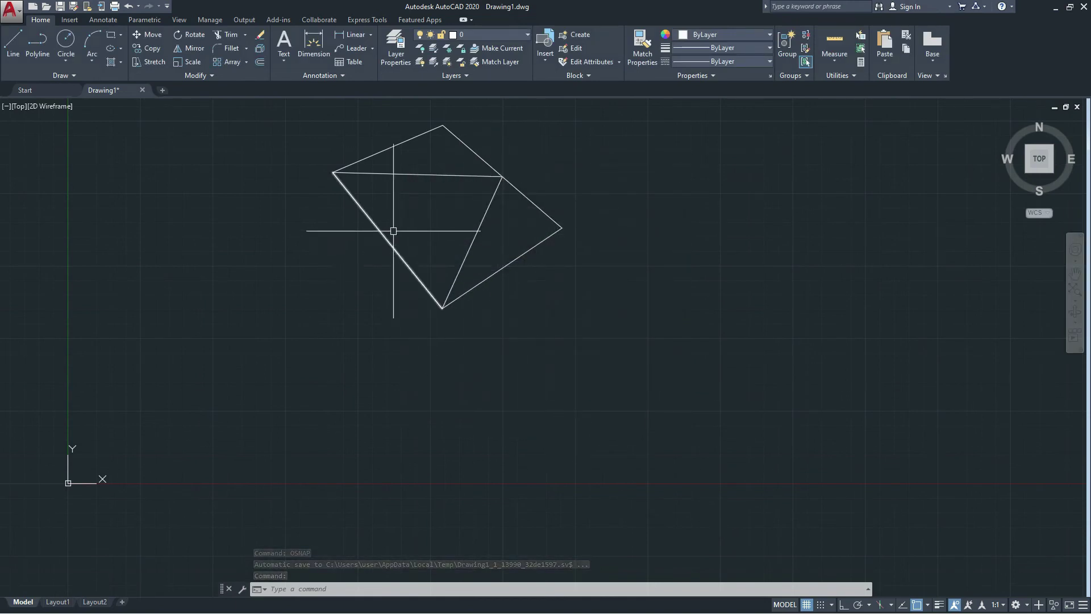
scroll(389, 219, "down", 2)
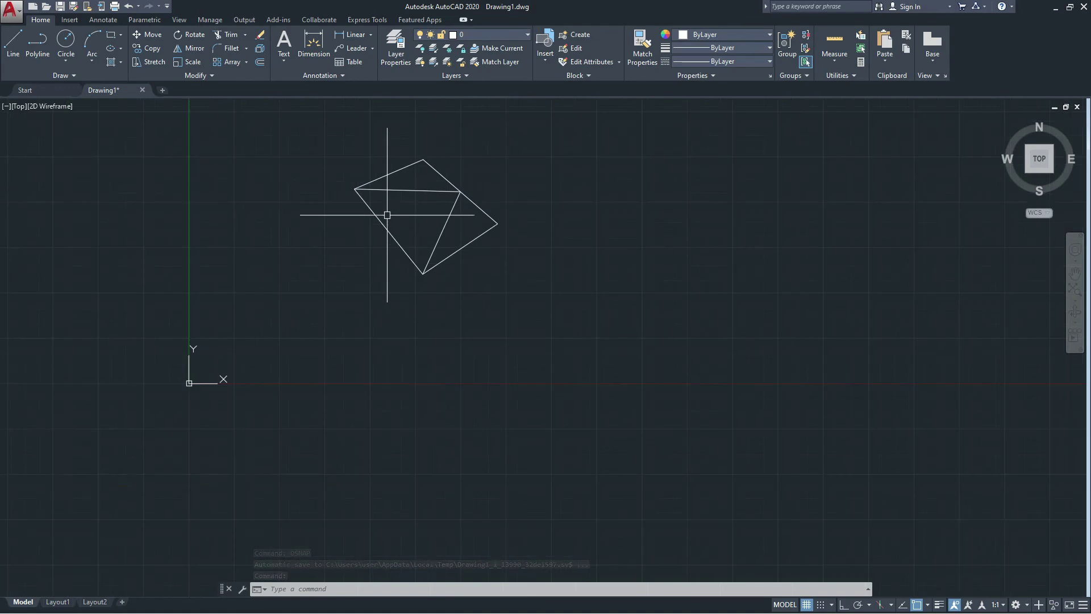
left_click(523, 143)
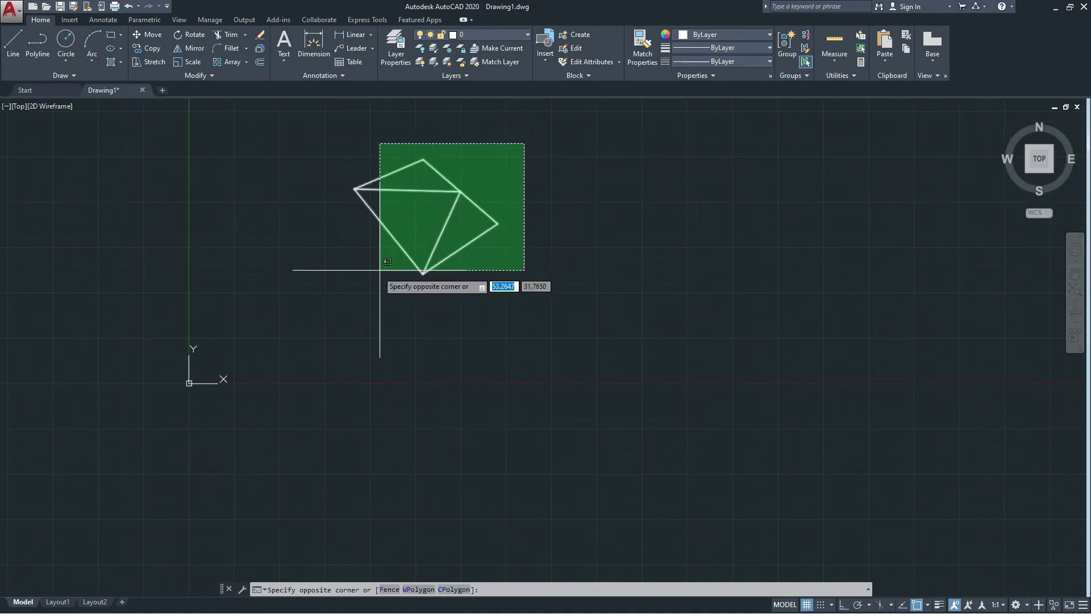
left_click(529, 147)
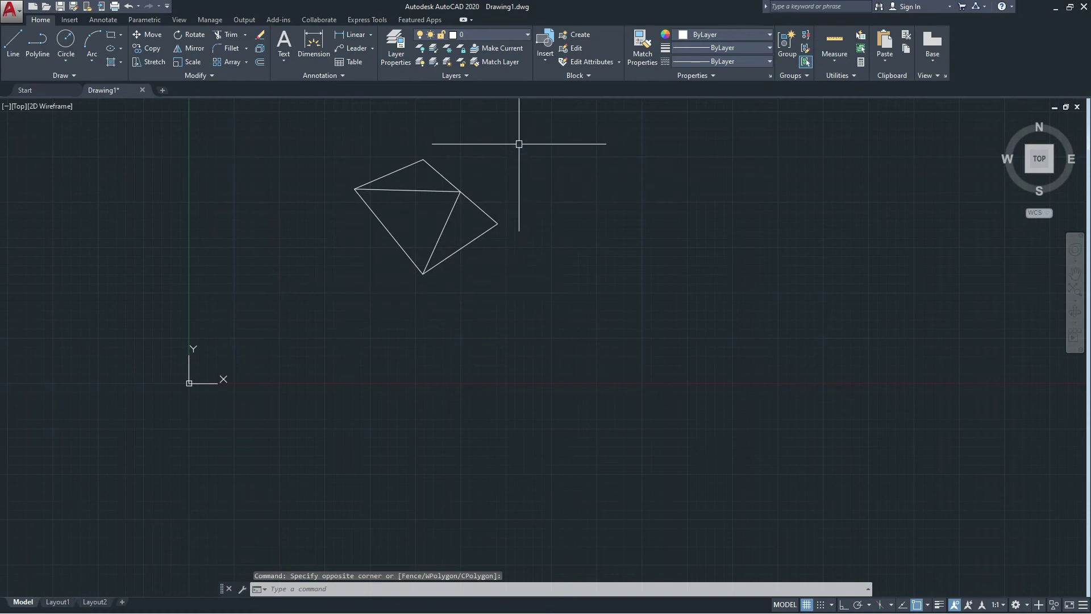
left_click(528, 135)
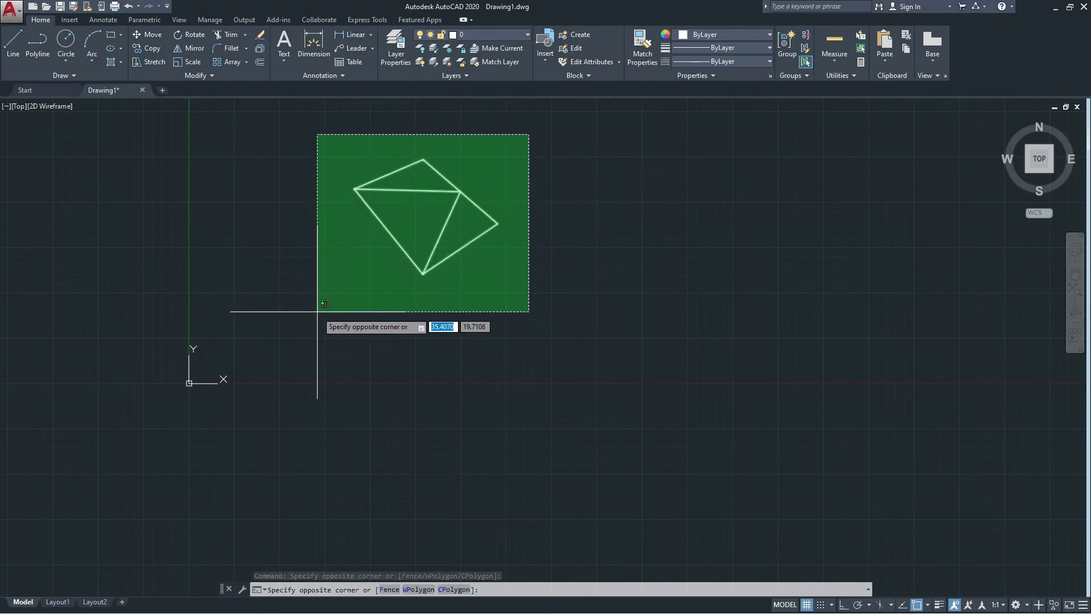
left_click(529, 168)
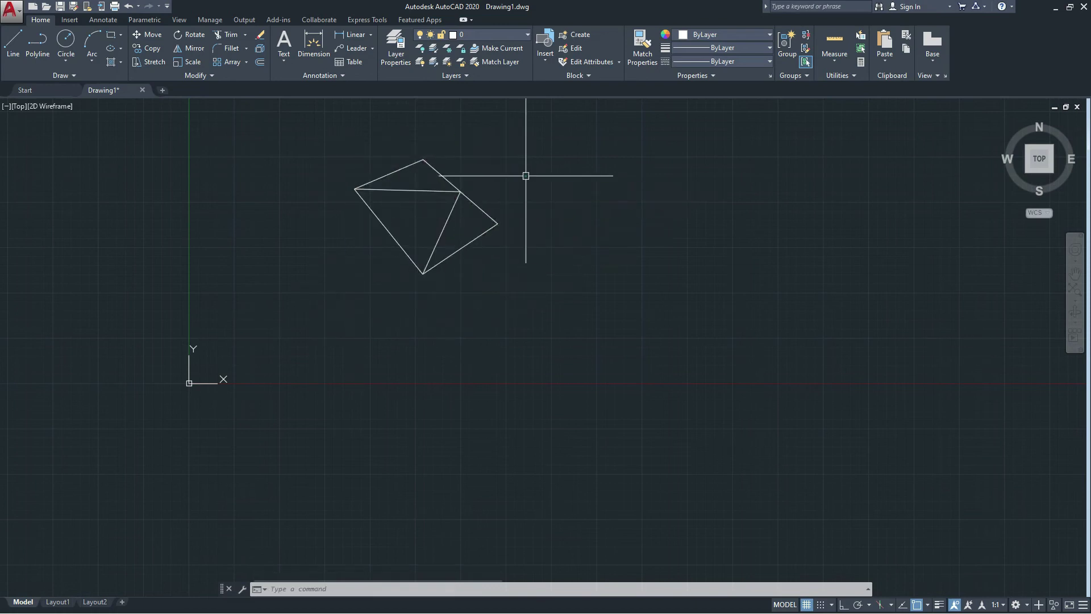
Select all six outline lines by clicking and a crossing window, then erase them with E
left_click(441, 178)
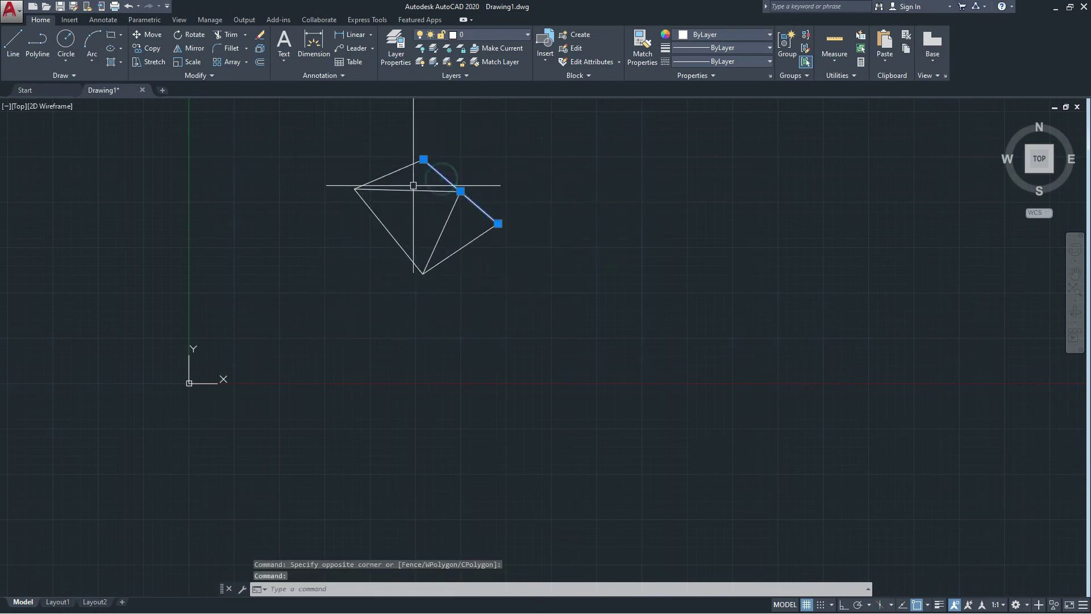
left_click(403, 168)
left_click(399, 189)
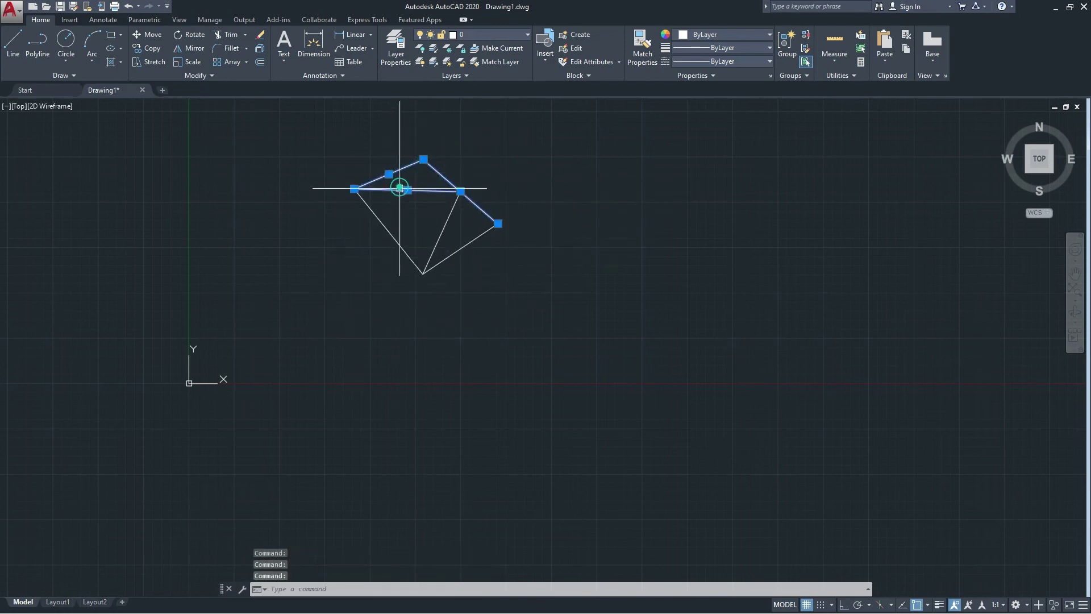
left_click(380, 220)
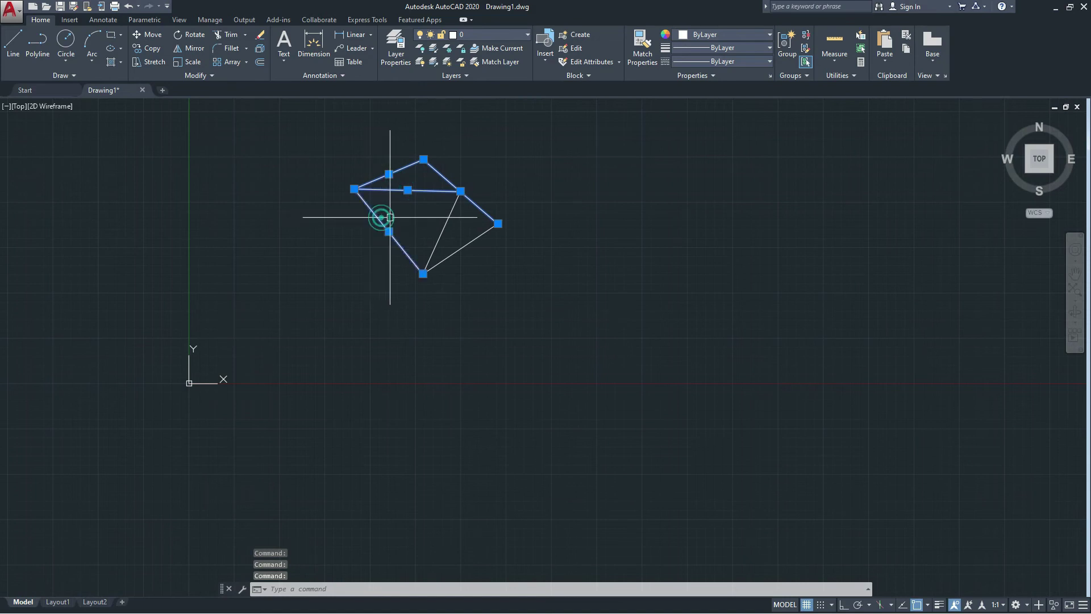
left_click(522, 138)
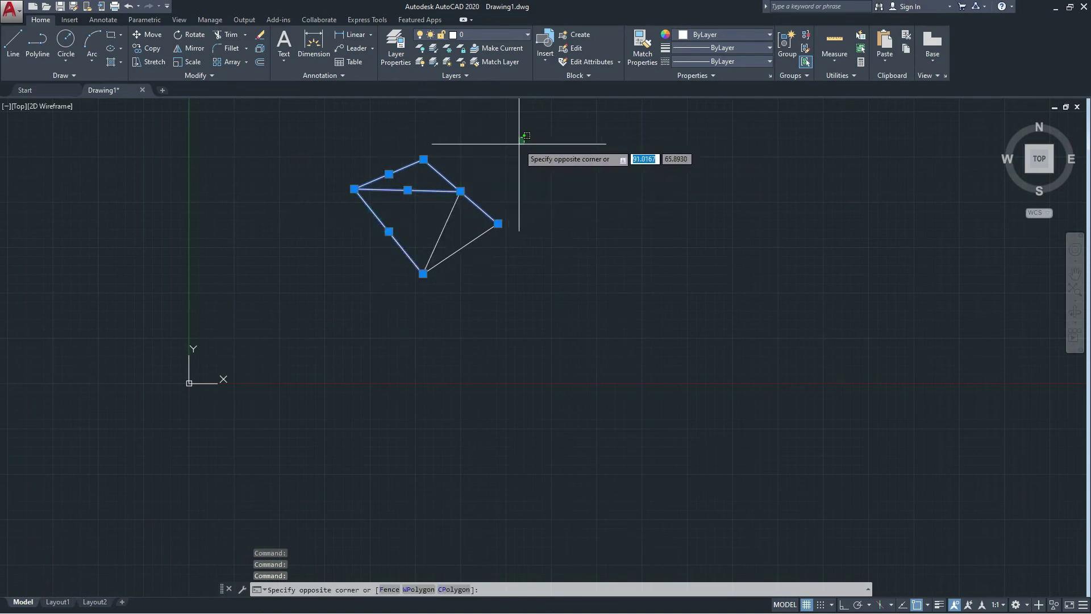
left_click(314, 305)
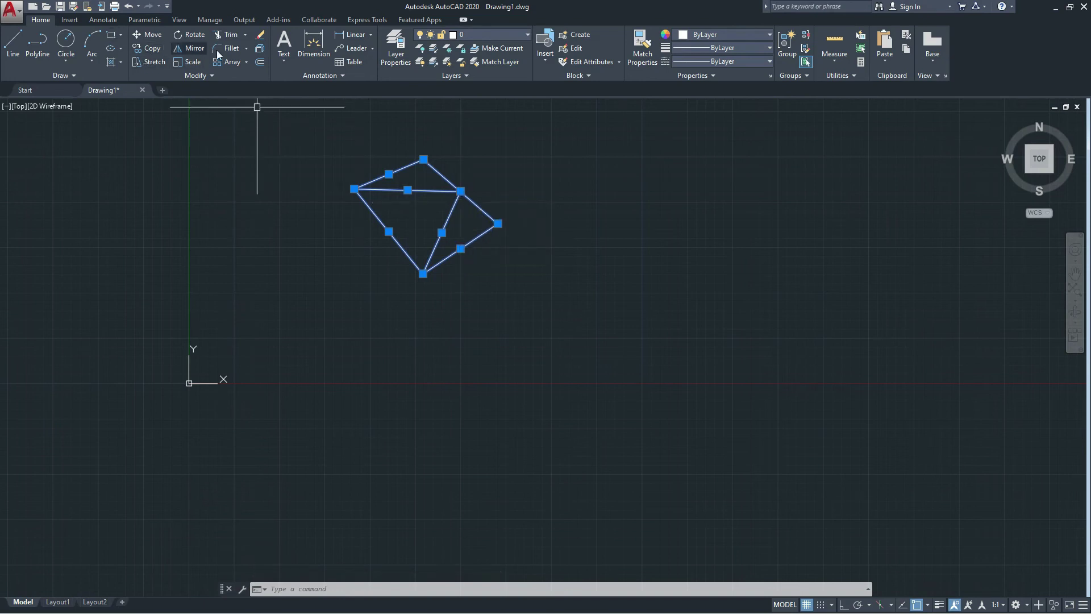
left_click(121, 37)
left_click(121, 38)
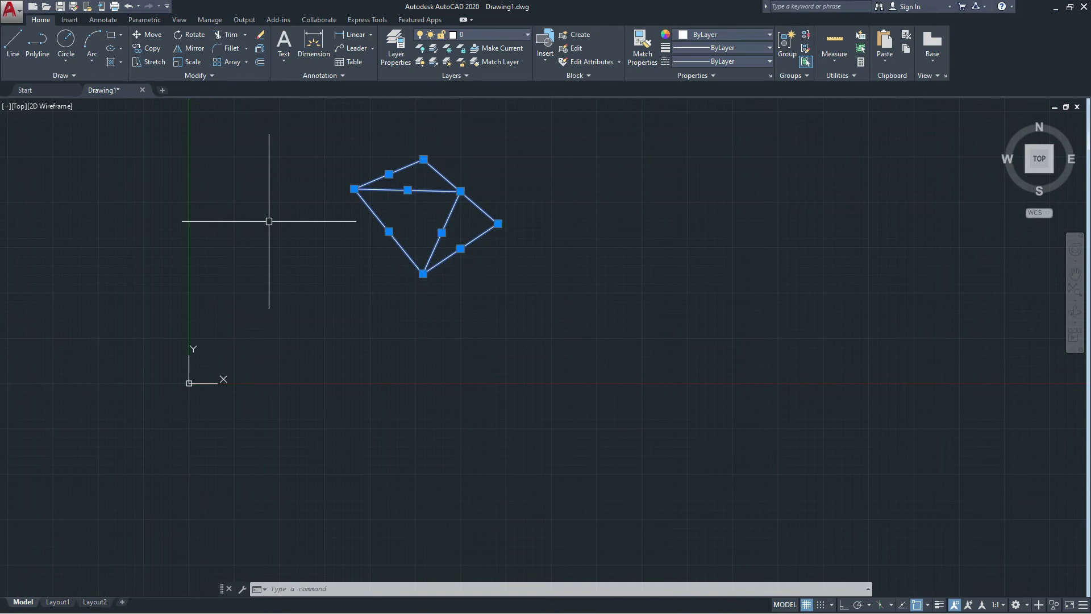
type("e")
key("Return")
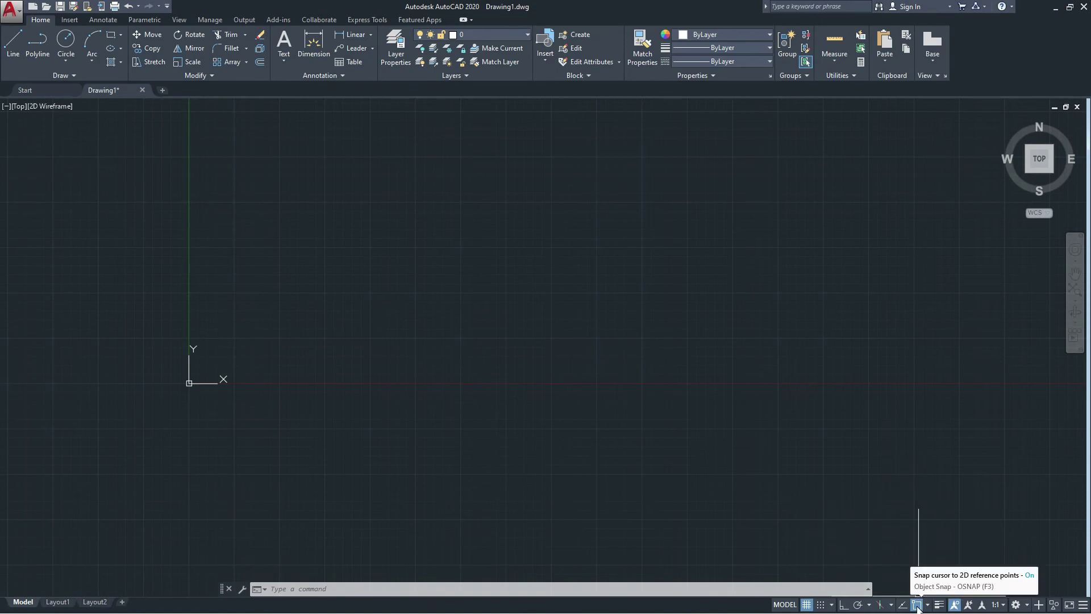
Turn object snap off, and toggle 3D Object Snap off and back on with F4
left_click(917, 605)
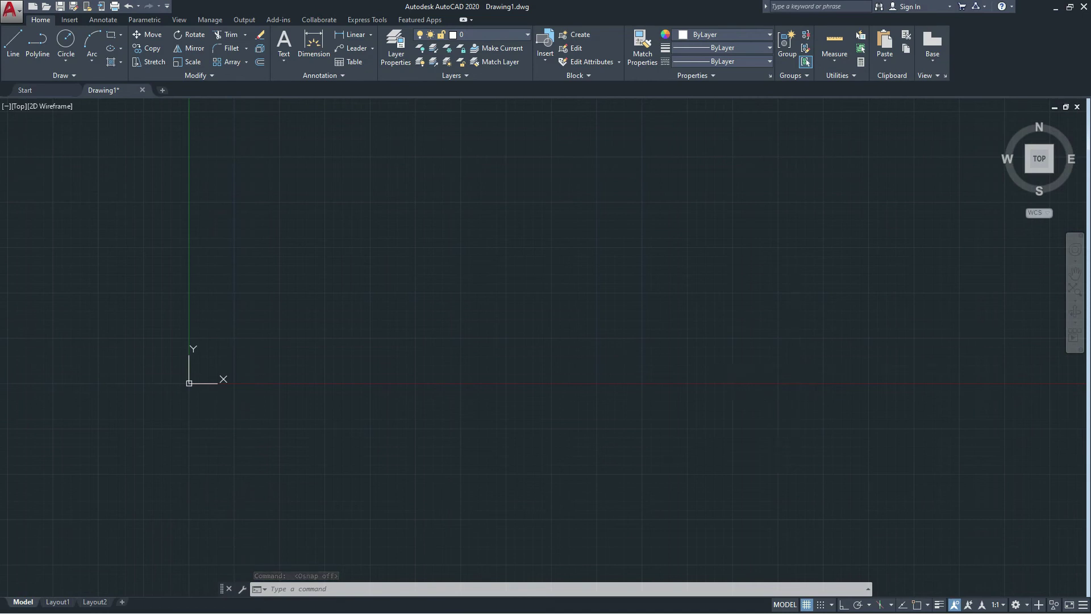
key("F4")
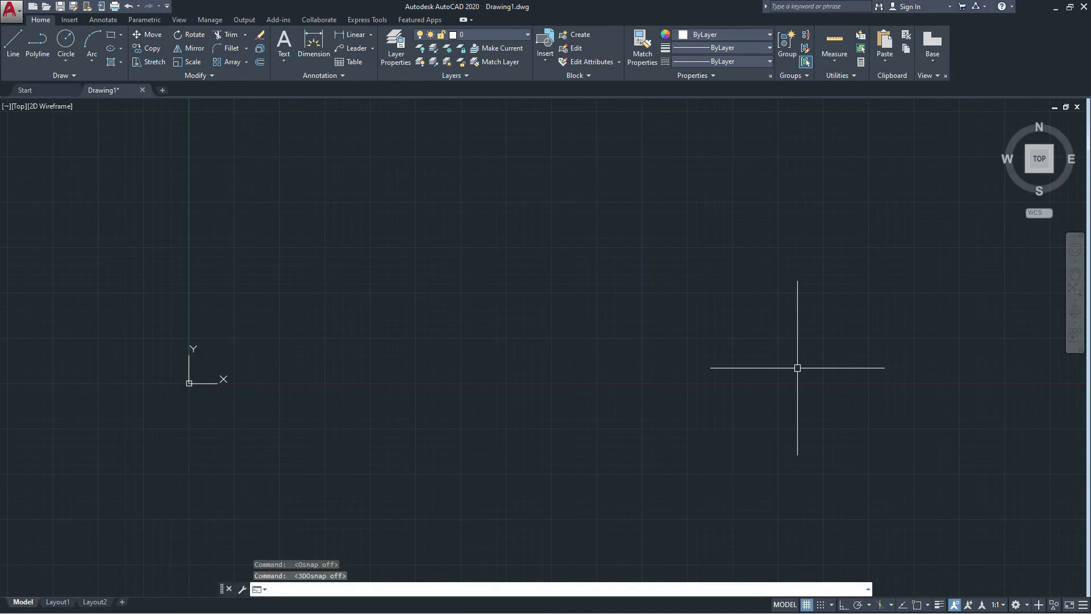
key("F4")
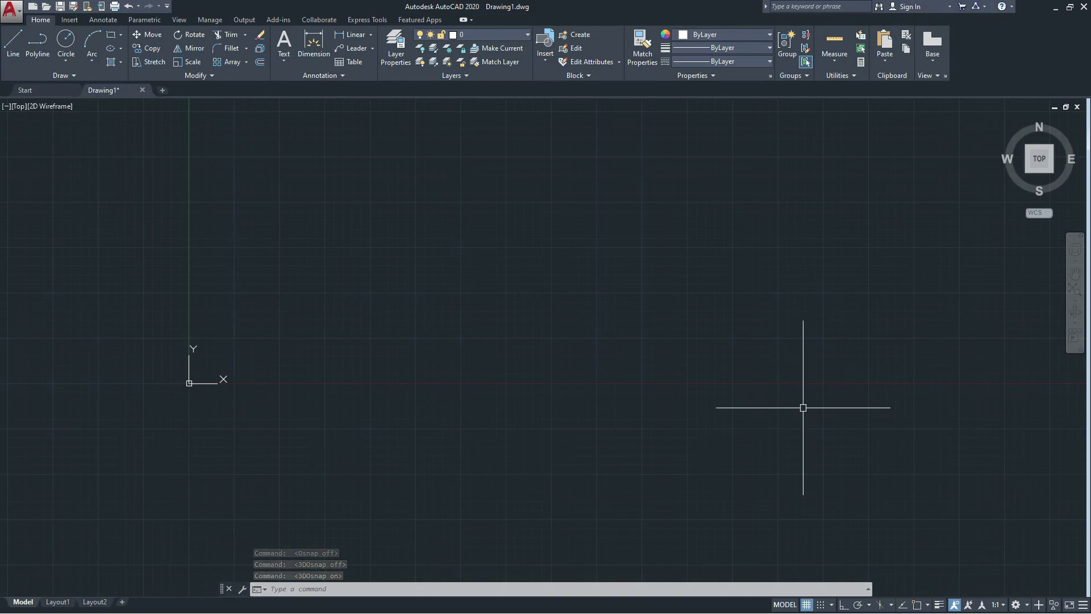
Toggle Dynamic UCS off, on and off again with F6
key("F6")
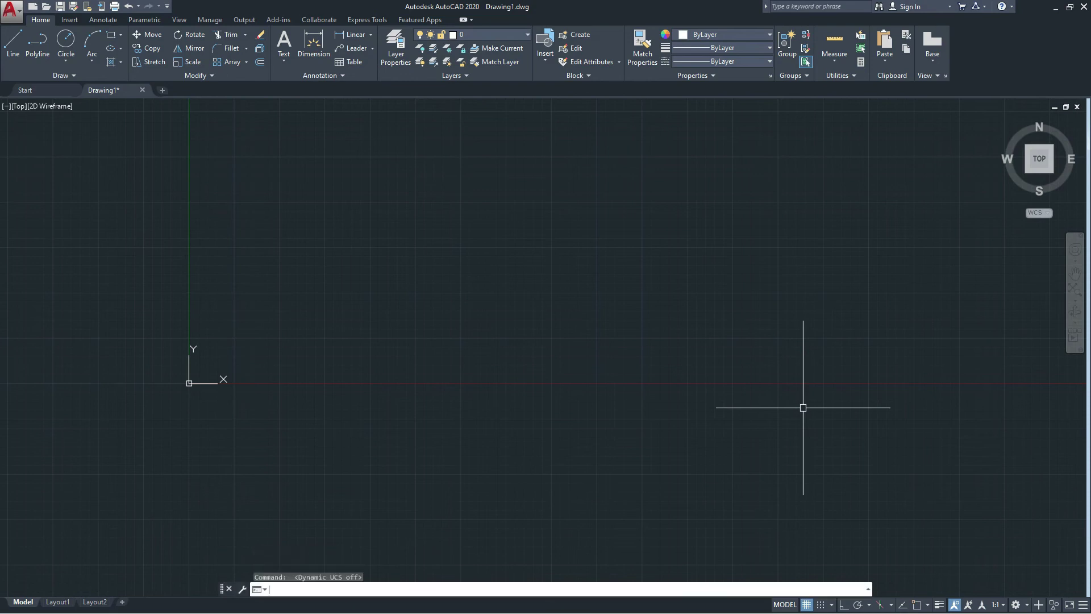
key("F6")
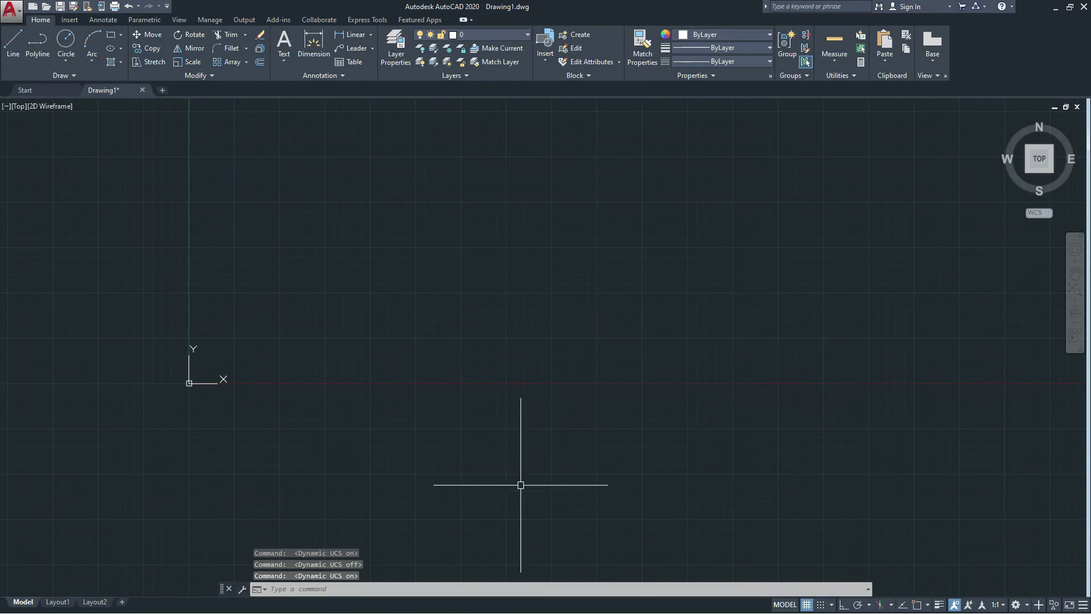
key("F6")
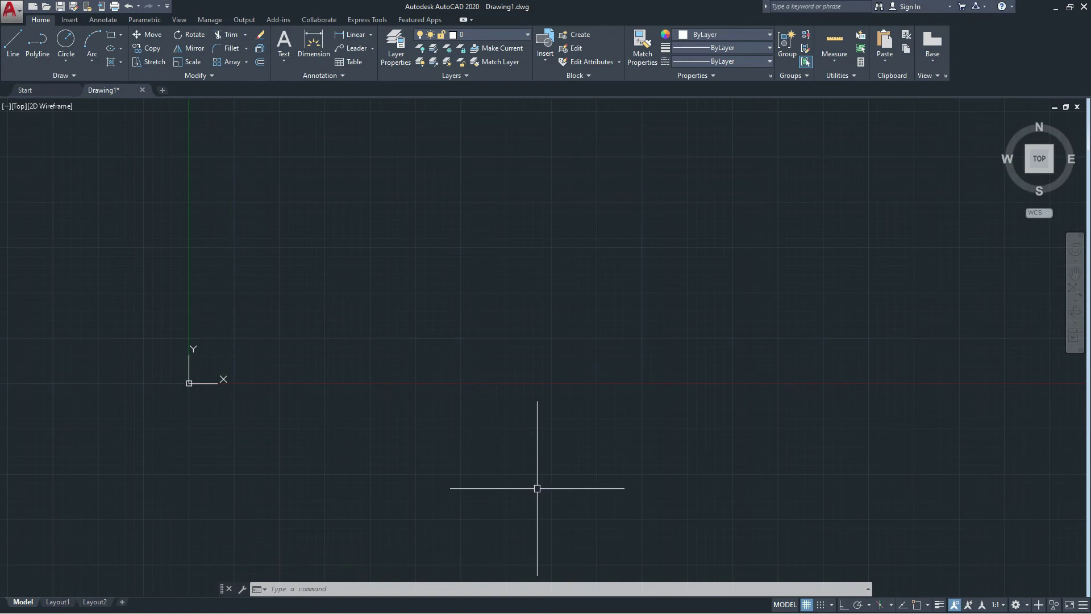
Toggle the grid off and on twice with F7, leaving it visible, then enable Ortho
key("F7")
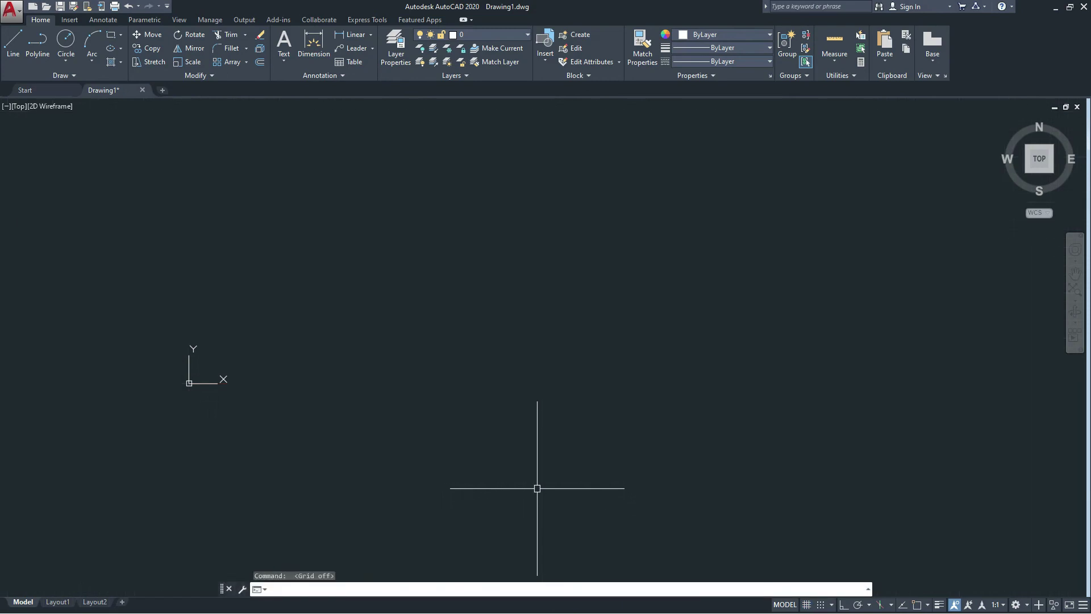
key("F7")
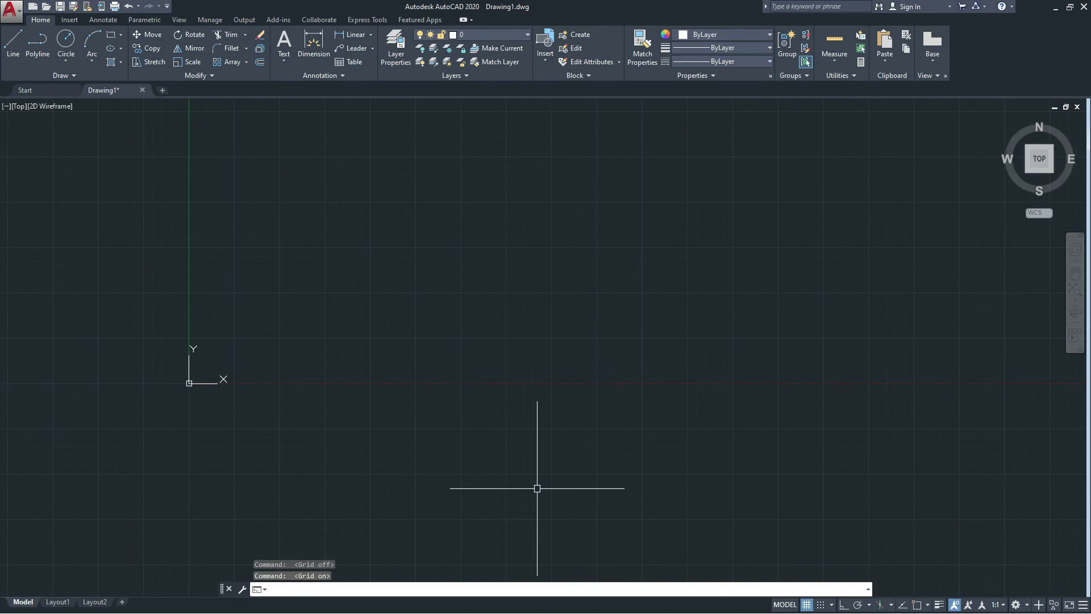
key("F7")
key("F7")
key("F7")
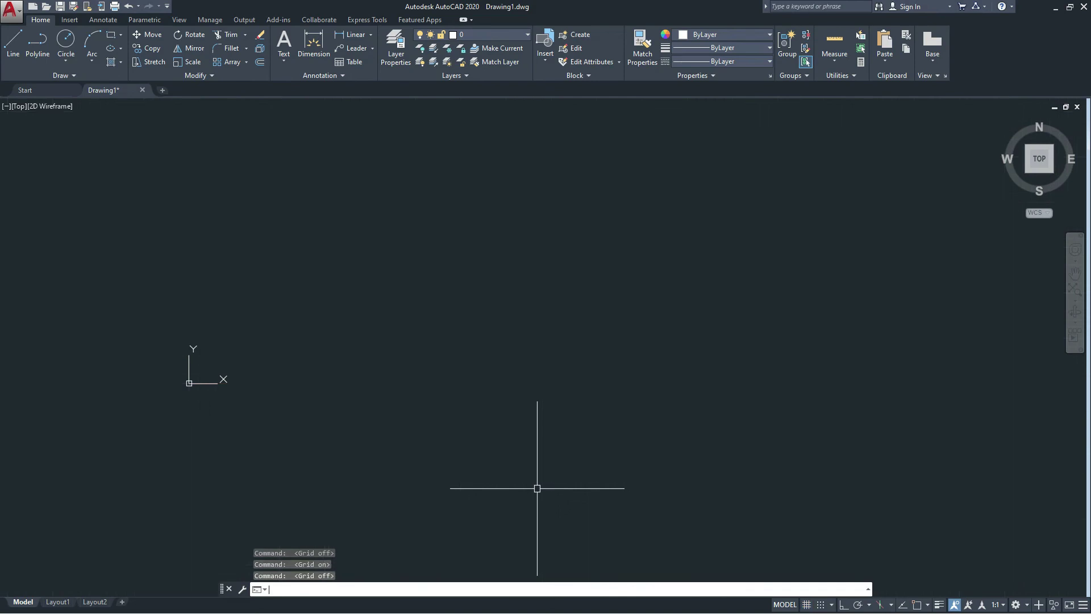
key("F7")
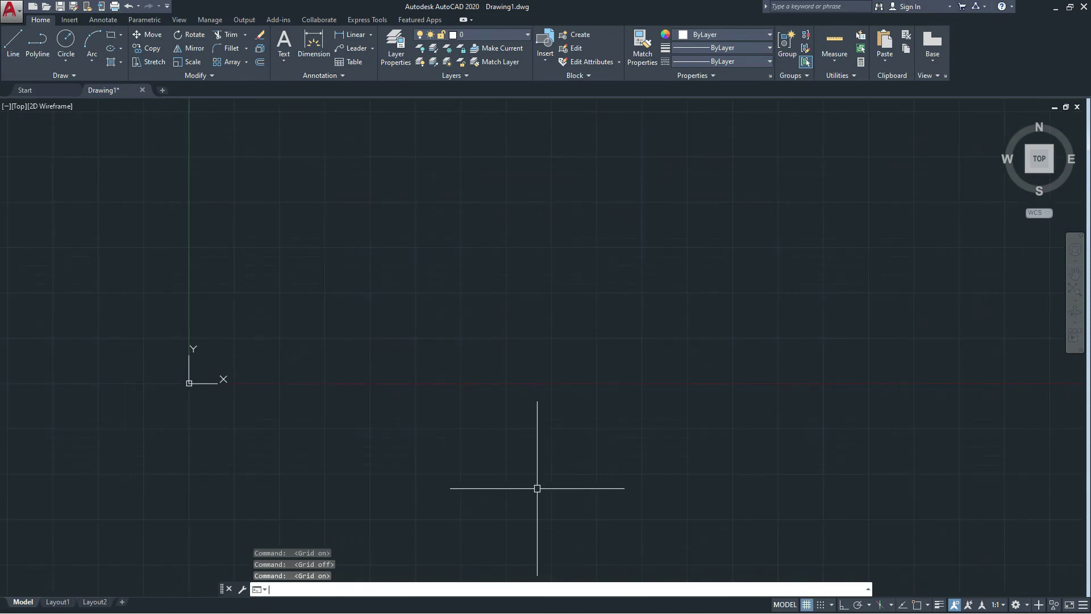
key("F8")
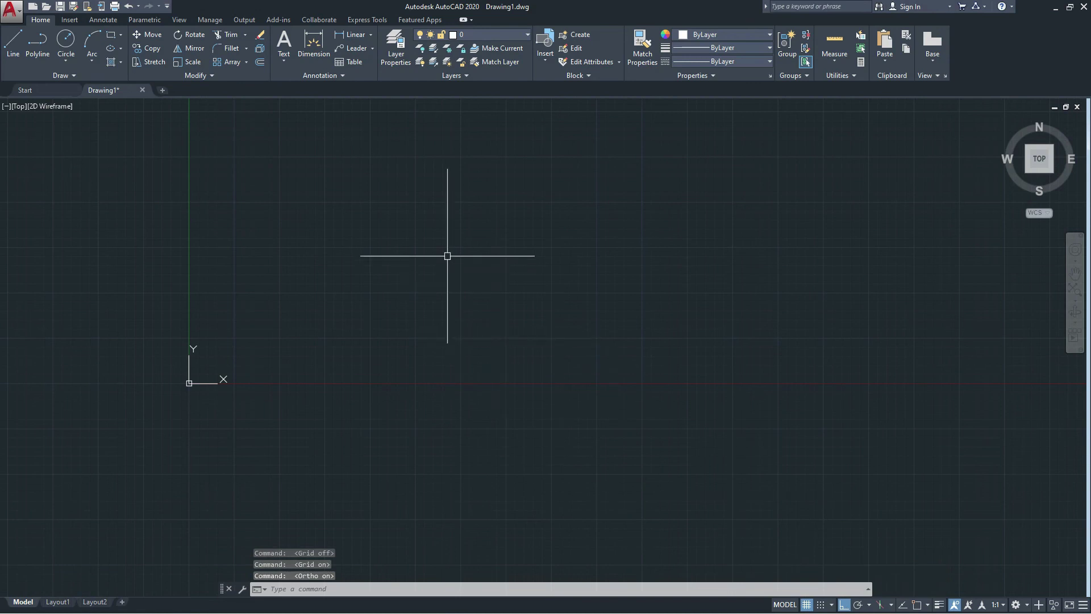
Start a line near the top, toggle Ortho off, on and off, then cancel it
type("L")
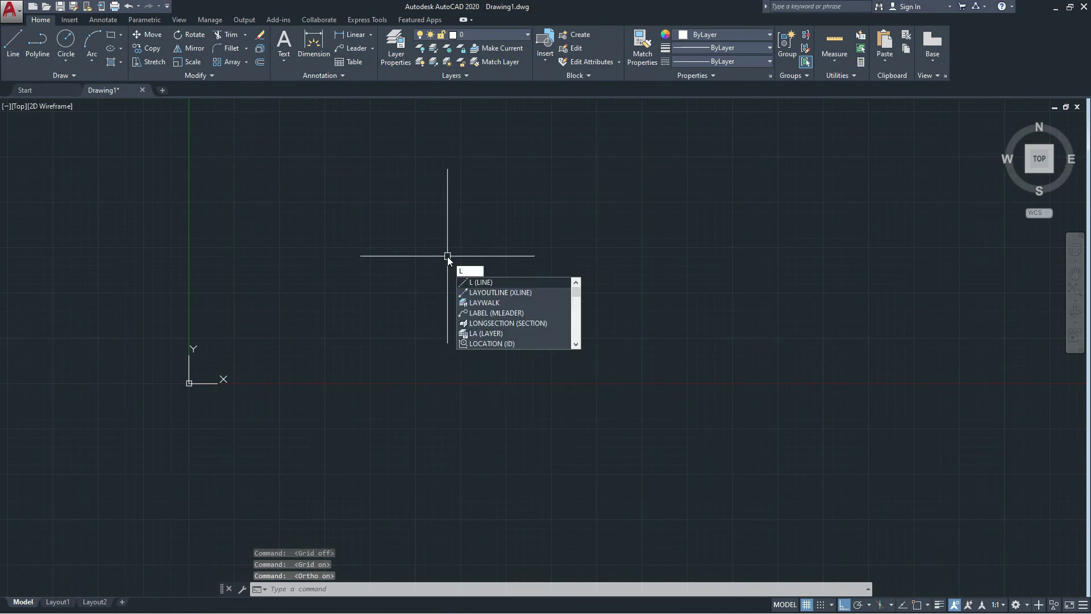
left_click(499, 281)
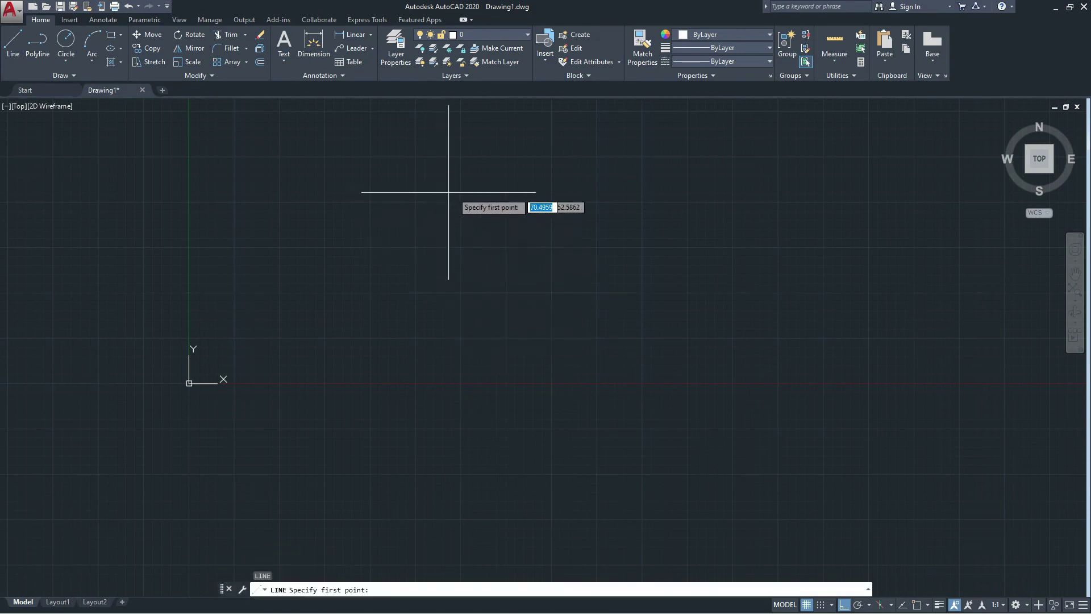
left_click(428, 182)
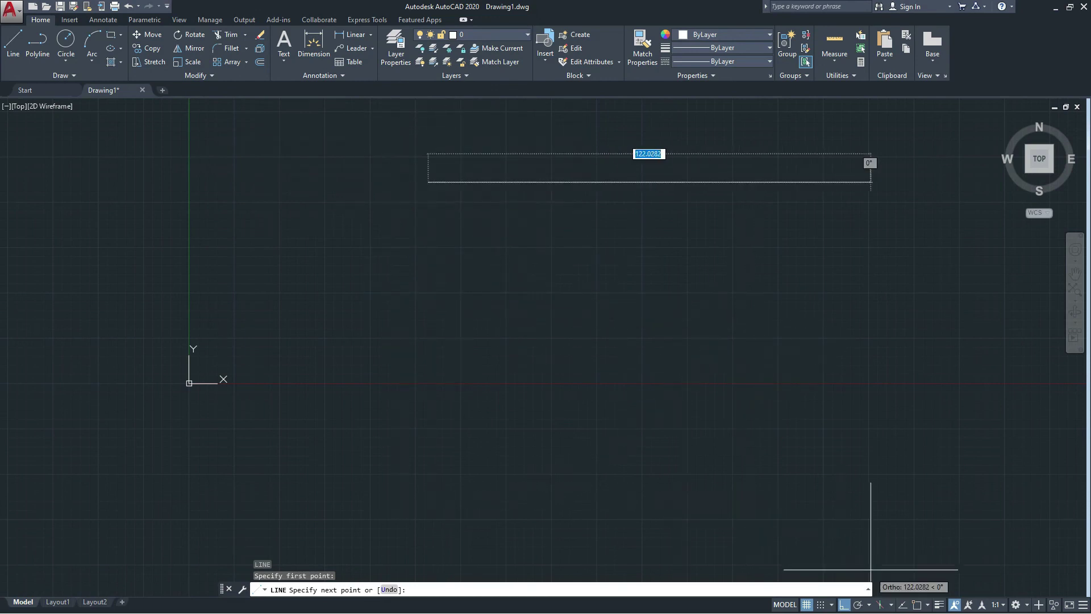
left_click(843, 605)
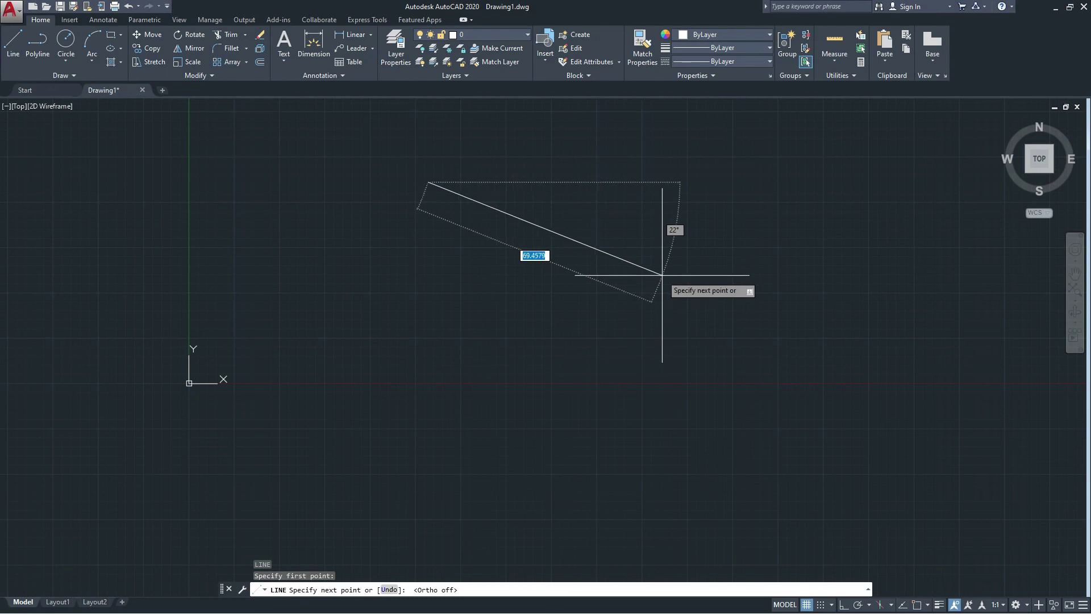
key("F8")
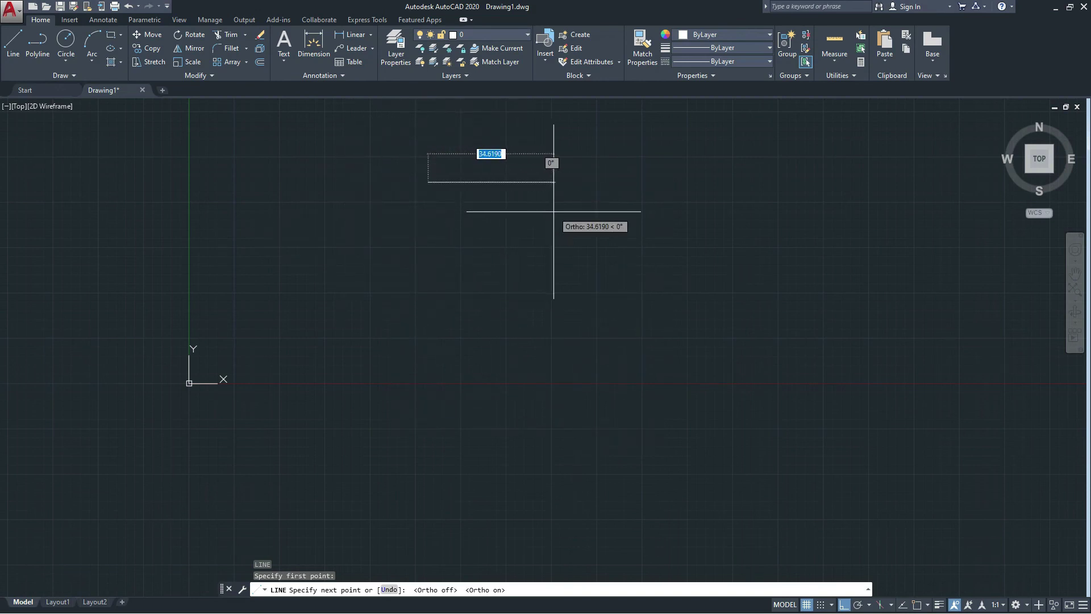
key("F8")
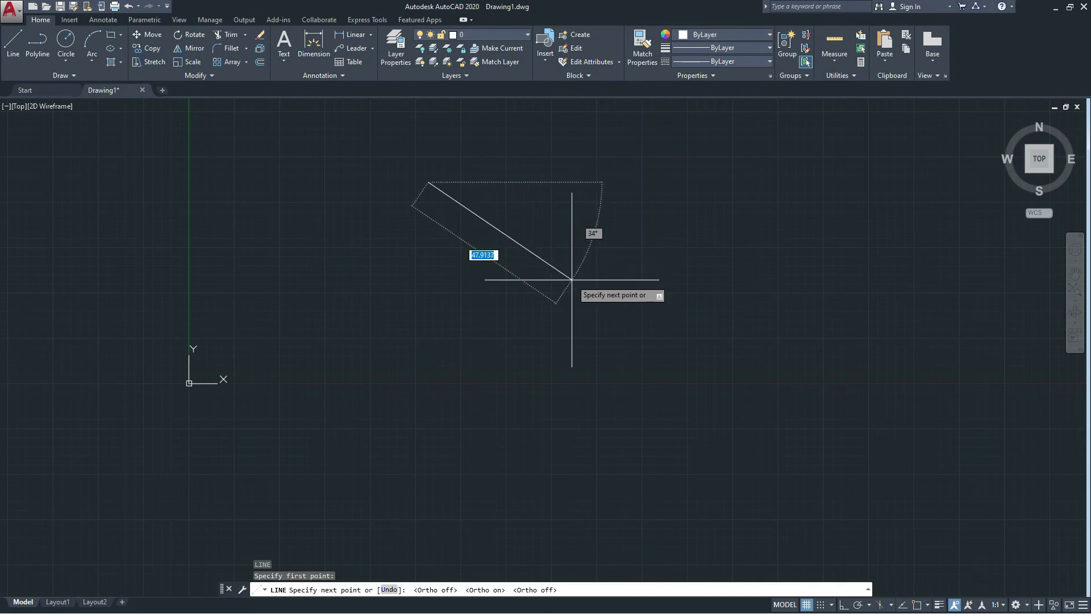
key("Return")
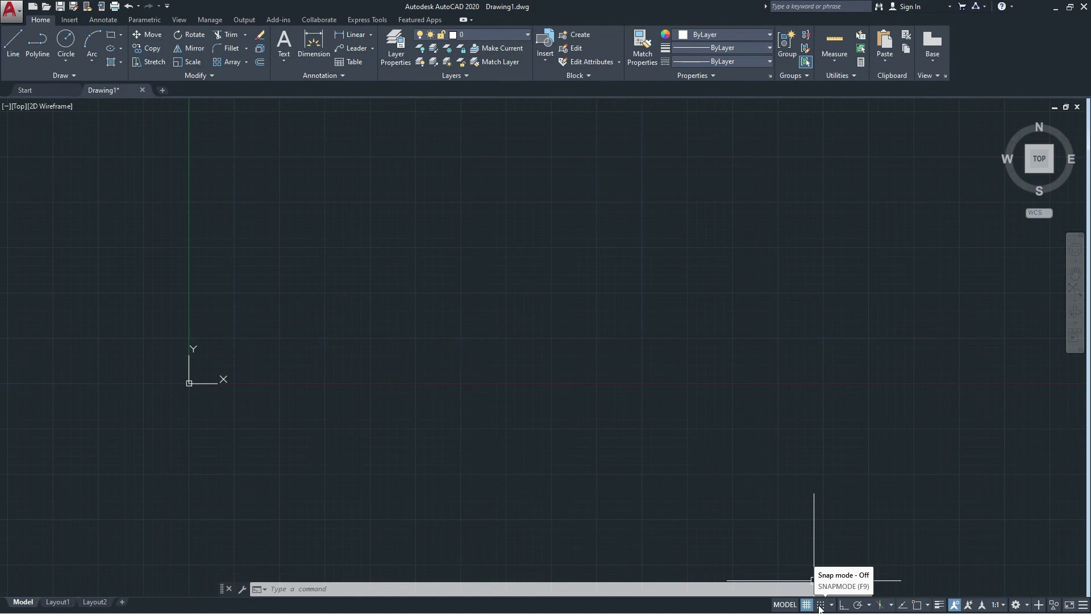
left_click(820, 604)
left_click(820, 605)
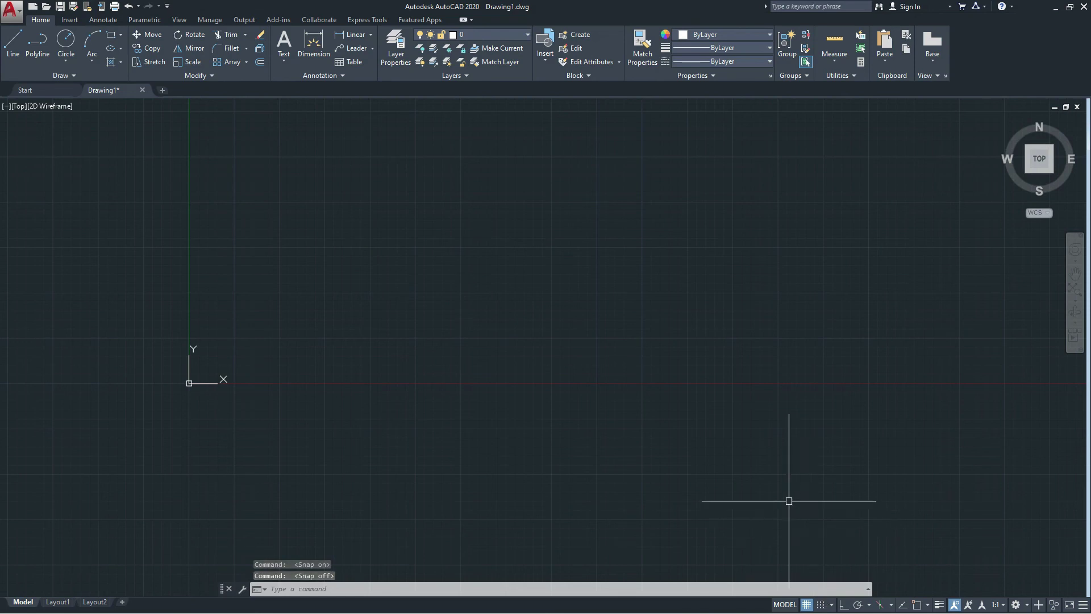
key("F11")
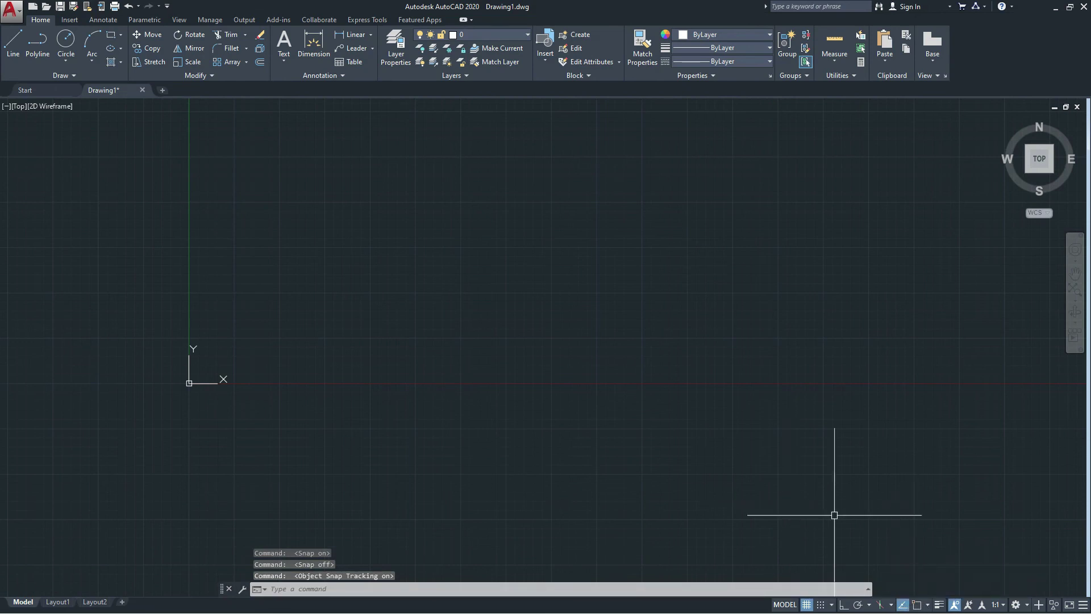
left_click(902, 604)
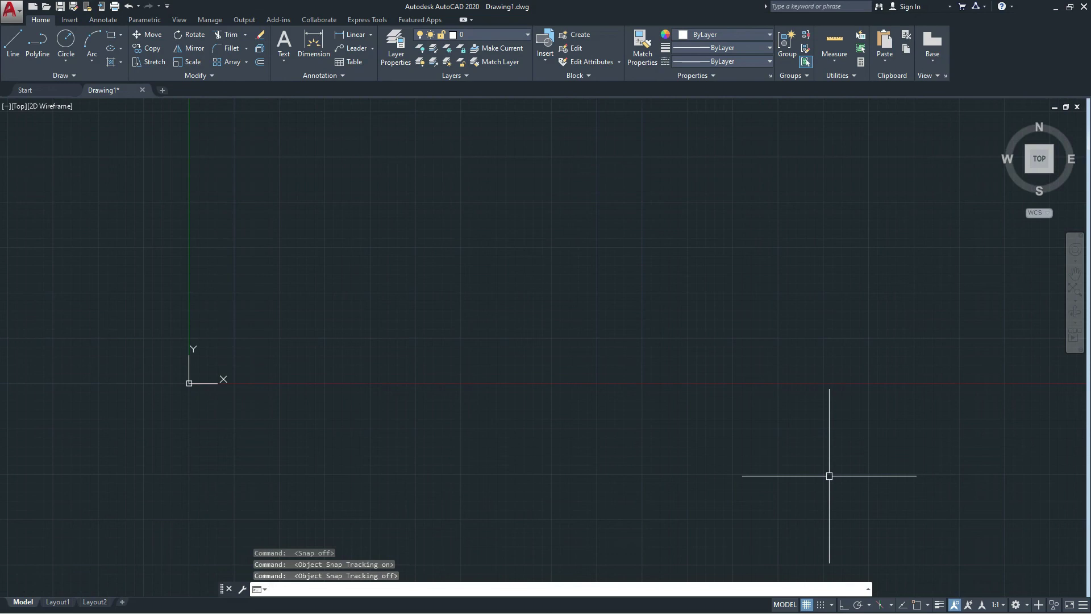
left_click(432, 242)
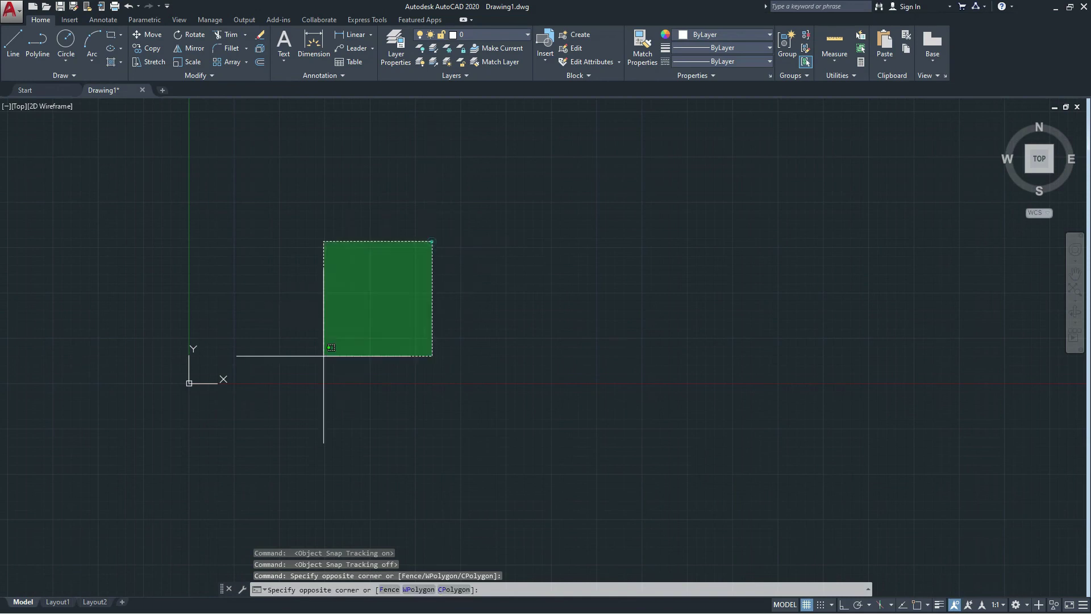
left_click(121, 455)
left_click(477, 196)
left_click(434, 266)
scroll(433, 266, "down", 2)
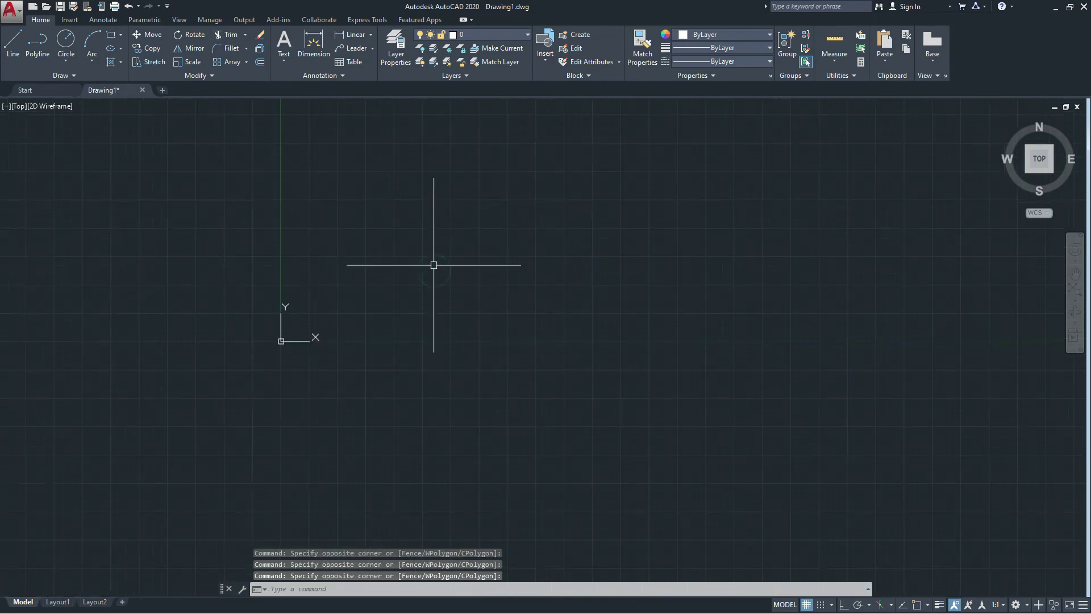